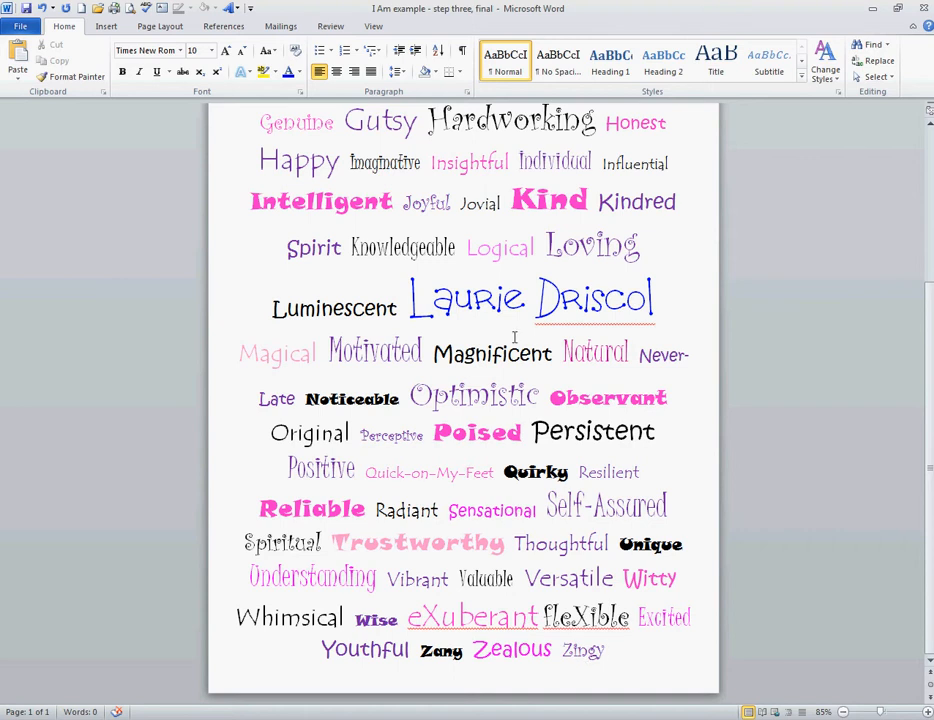
- Open the Clip Art search and restrict the results to illustrations only
{"action": "scroll", "coordinate": [521, 475], "scroll_direction": "up", "scroll_amount": 5}
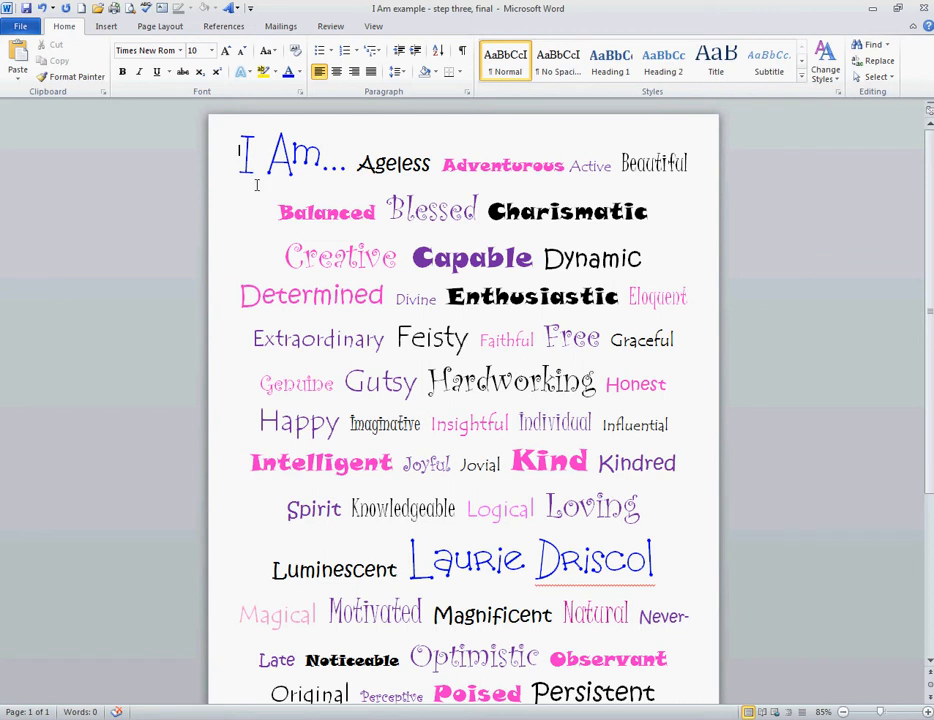
{"action": "left_click", "coordinate": [108, 28]}
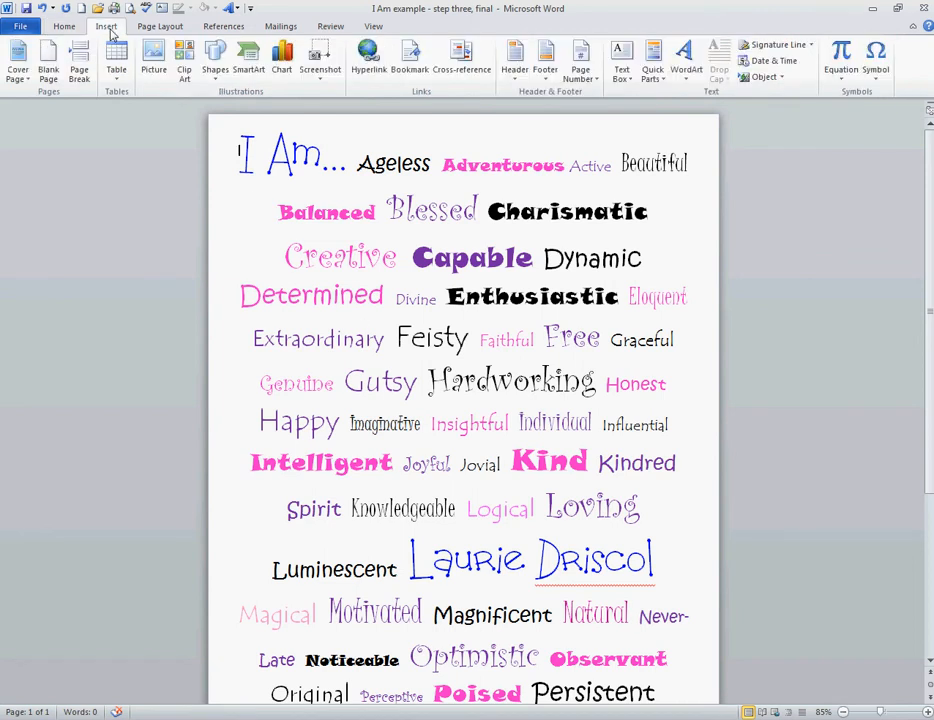
{"action": "left_click", "coordinate": [185, 72]}
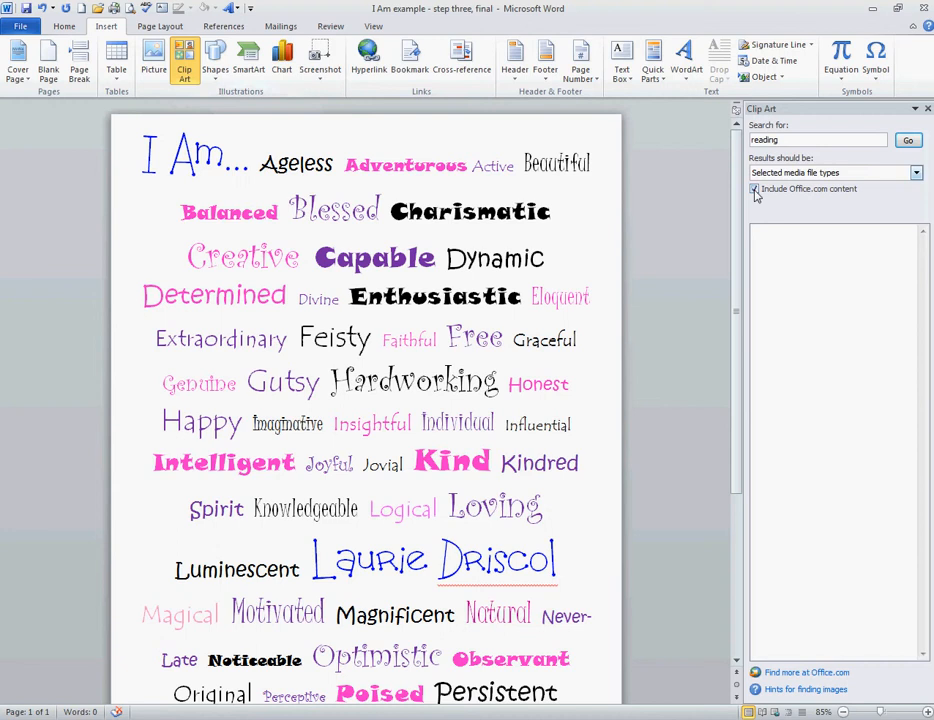
{"action": "left_click", "coordinate": [916, 174]}
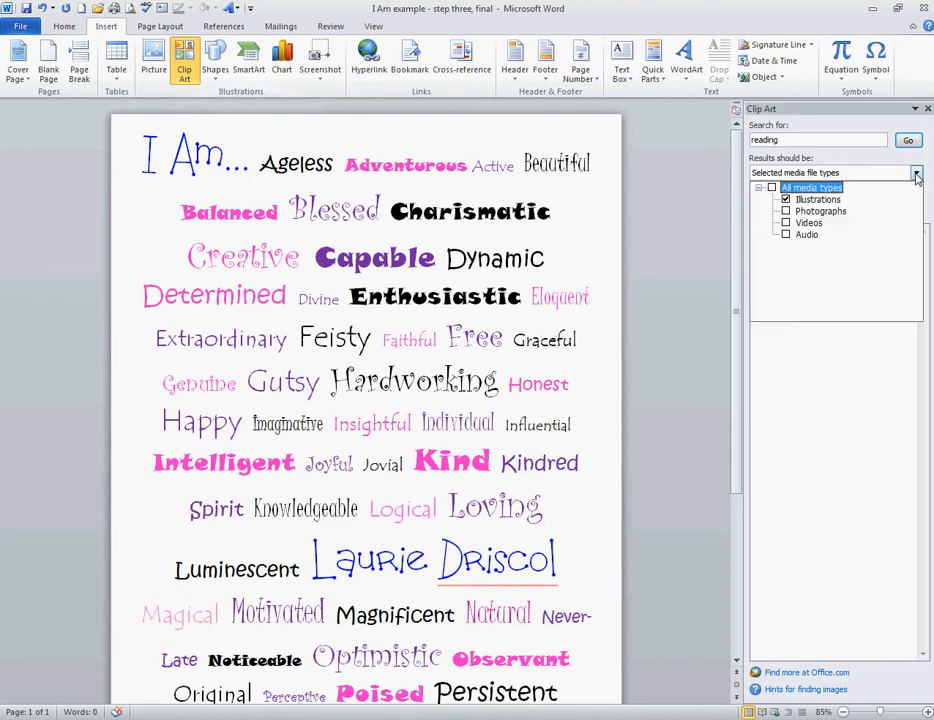
{"action": "left_click", "coordinate": [772, 188]}
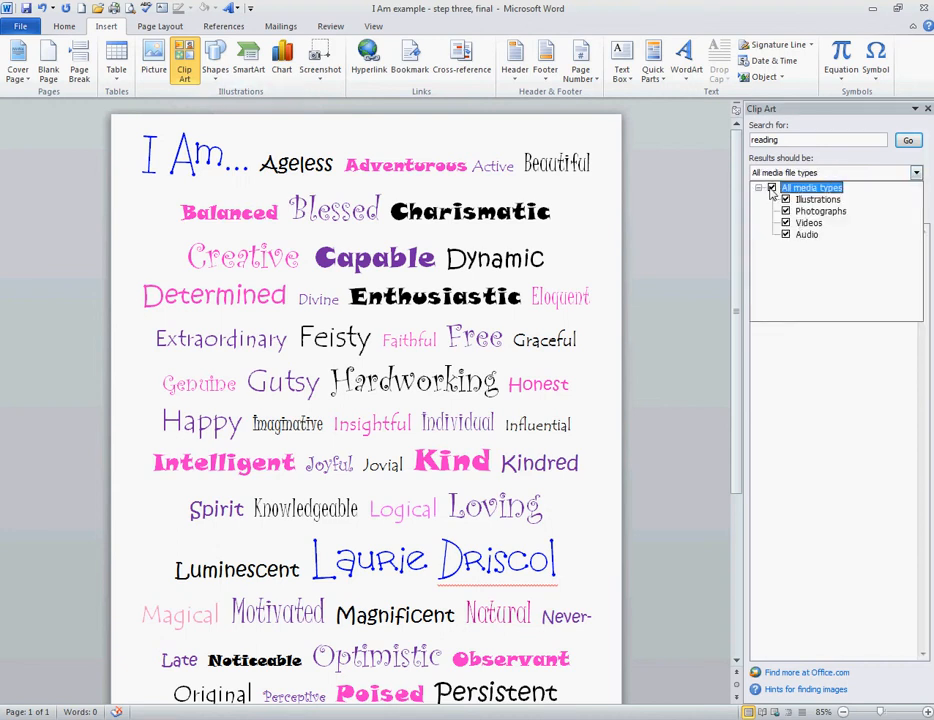
{"action": "left_click", "coordinate": [772, 188]}
{"action": "left_click", "coordinate": [786, 200]}
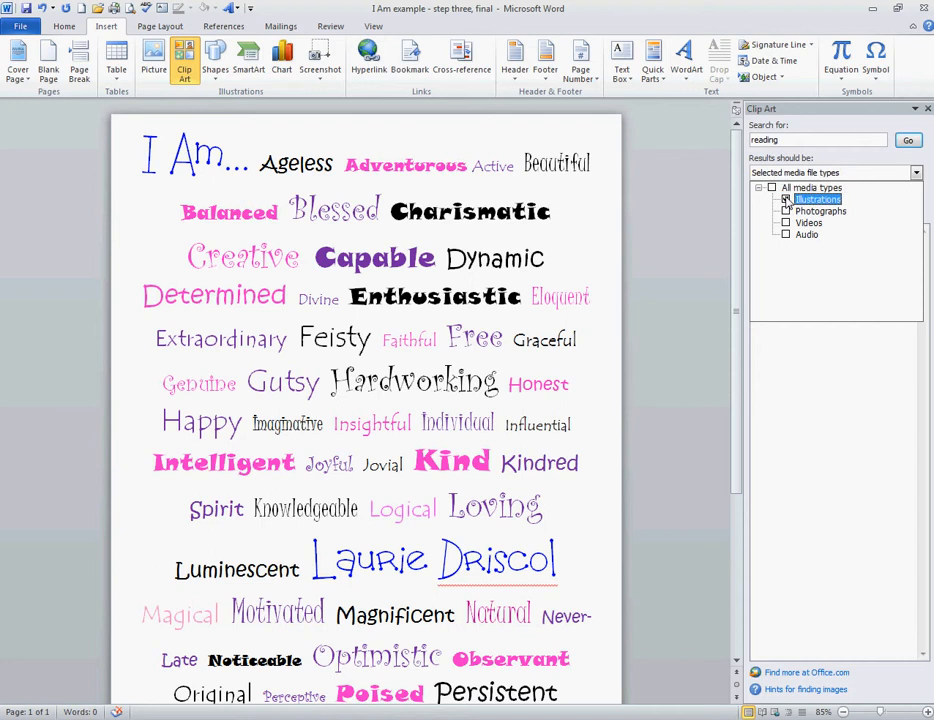
- Search the clip art for "balance" and widen the results pane to three columns of thumbnails
{"action": "double_click", "coordinate": [783, 140]}
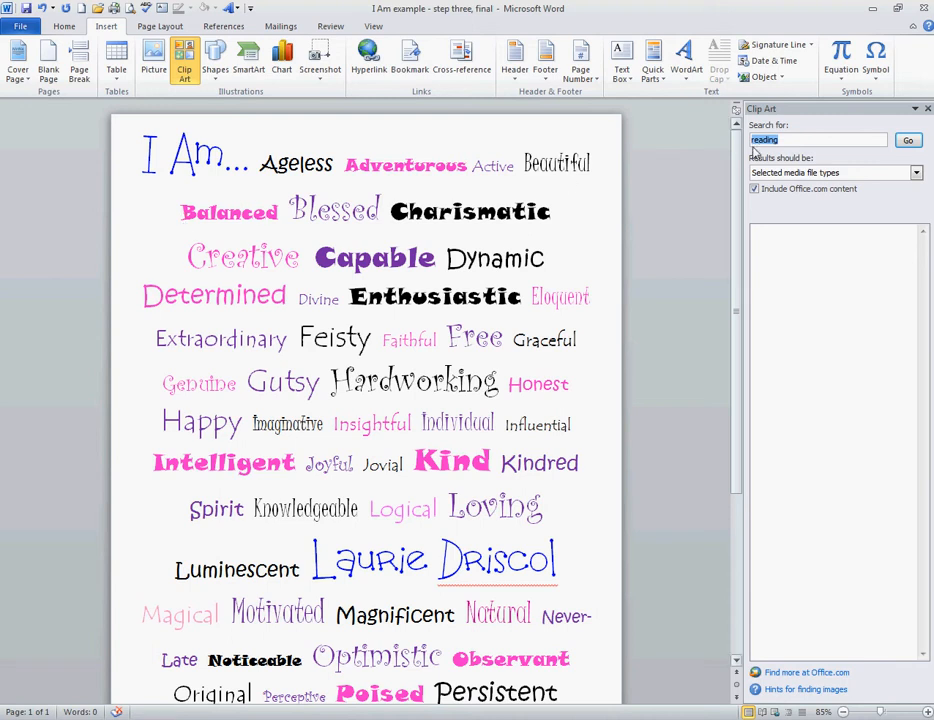
{"action": "type", "text": "bl"}
{"action": "type", "text": "lance"}
{"action": "key", "text": "Return"}
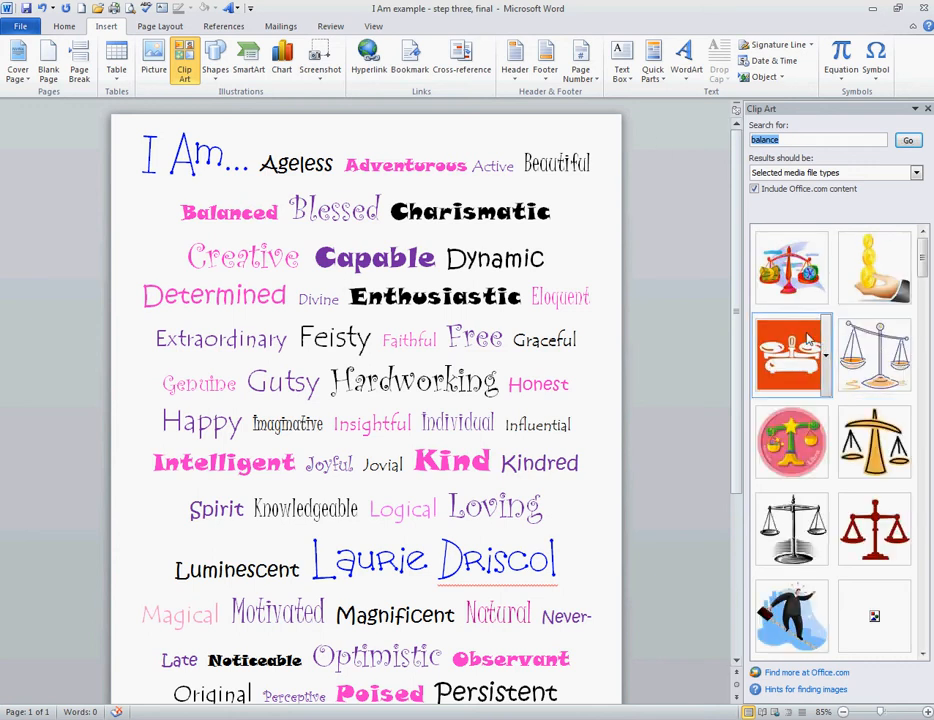
{"action": "left_click_drag", "start_coordinate": [748, 338], "coordinate": [592, 353]}
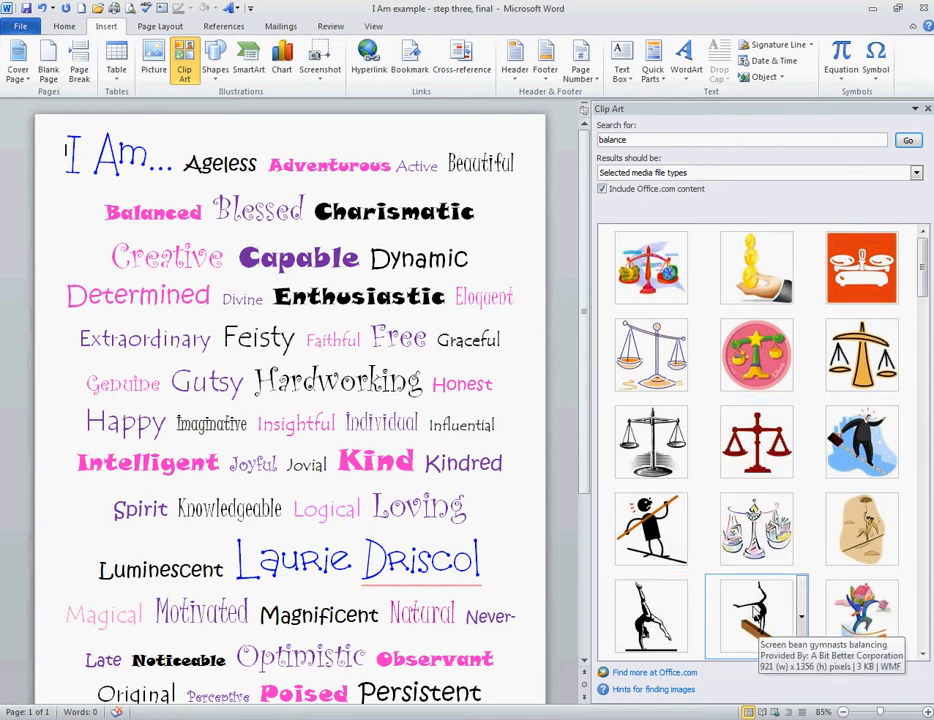
{"action": "mouse_move", "coordinate": [924, 280]}
{"action": "left_mouse_down"}
{"action": "mouse_move", "coordinate": [924, 339]}
{"action": "mouse_move", "coordinate": [924, 273]}
{"action": "left_mouse_up"}
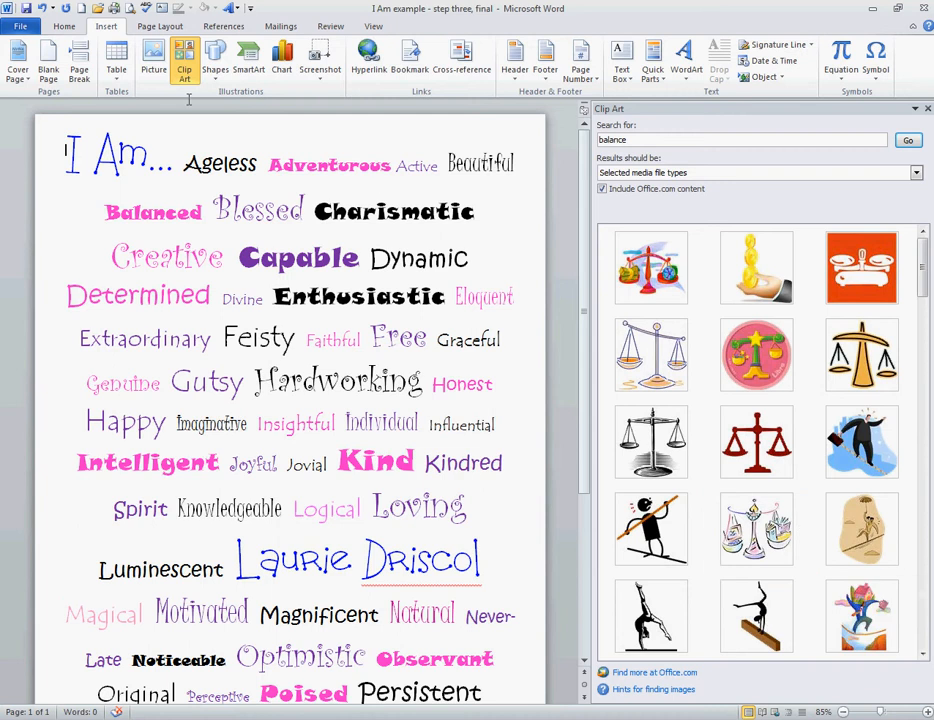
- Insert the clip art of the gymnast on a brown beam outside the text box and set its text wrapping to Square
{"action": "left_click", "coordinate": [460, 217]}
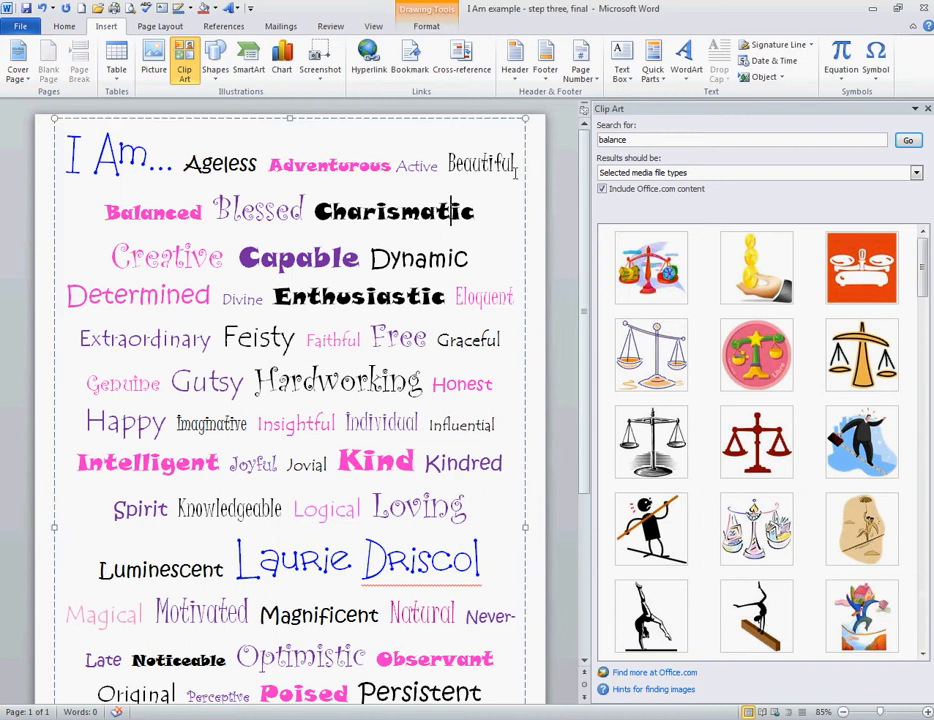
{"action": "left_click", "coordinate": [538, 173]}
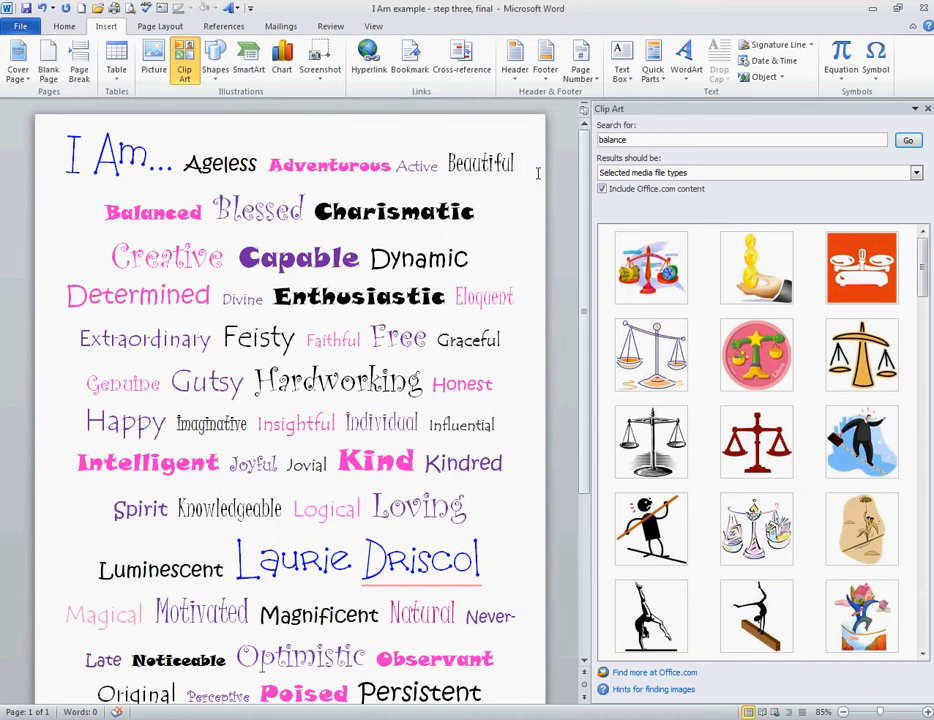
{"action": "left_click", "coordinate": [437, 196]}
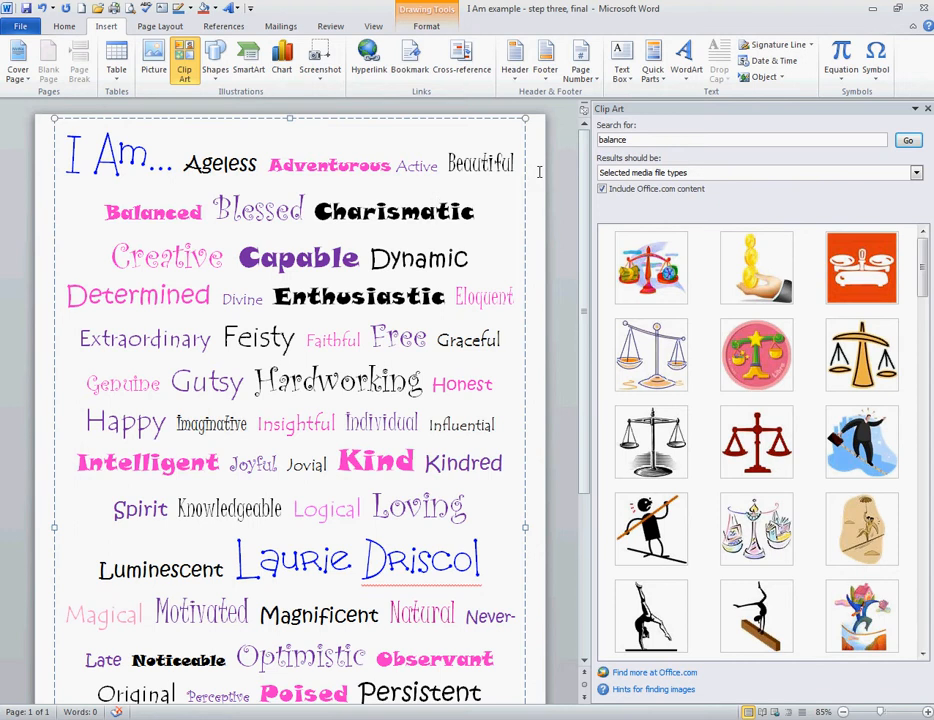
{"action": "left_click", "coordinate": [538, 173]}
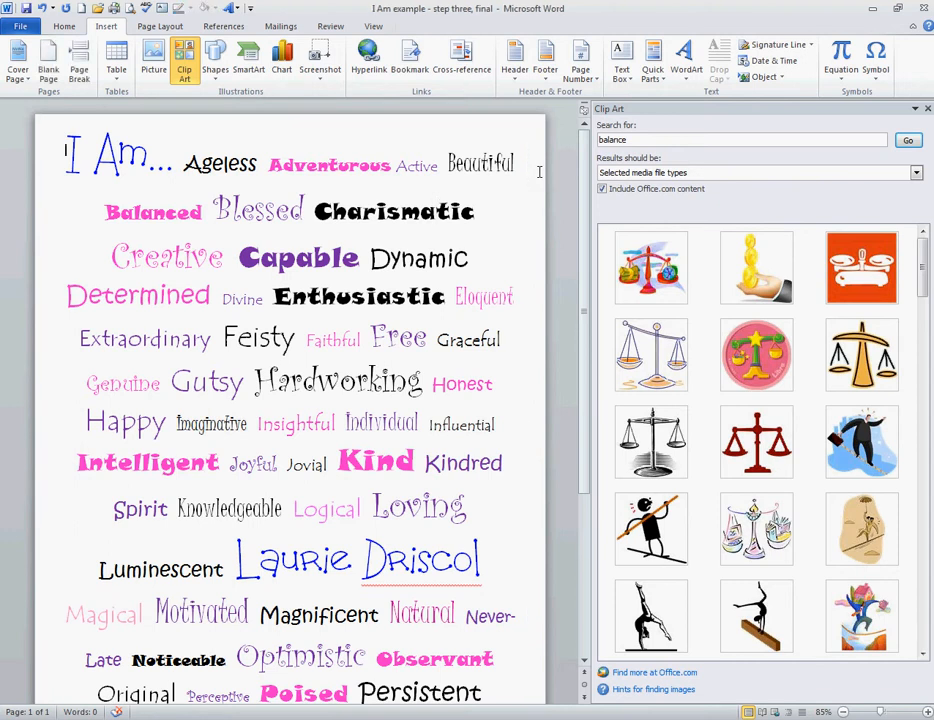
{"action": "left_click", "coordinate": [743, 612]}
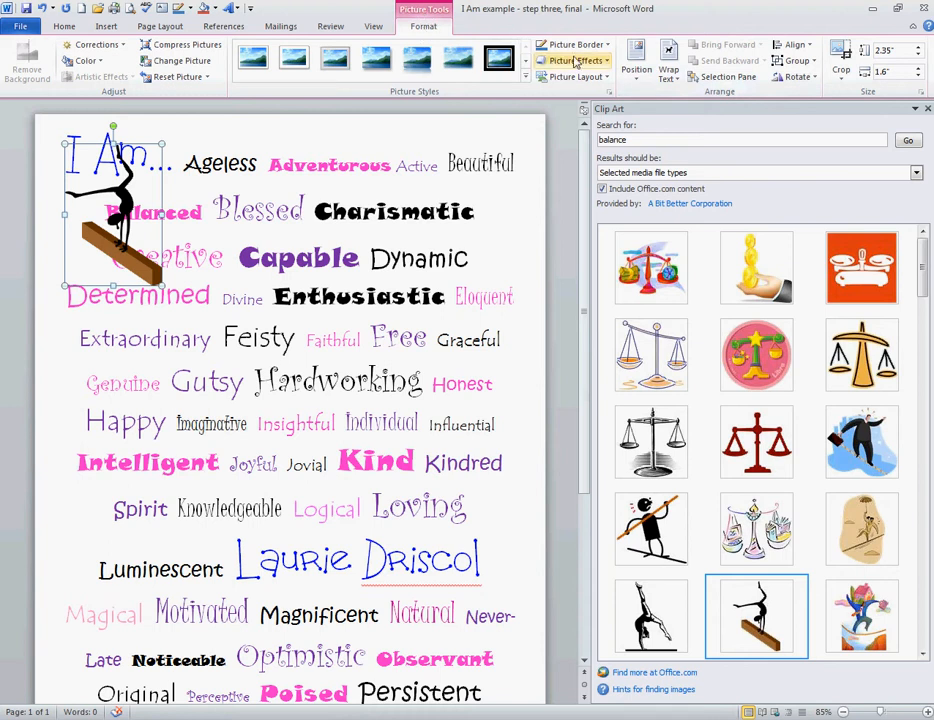
{"action": "left_click", "coordinate": [670, 78]}
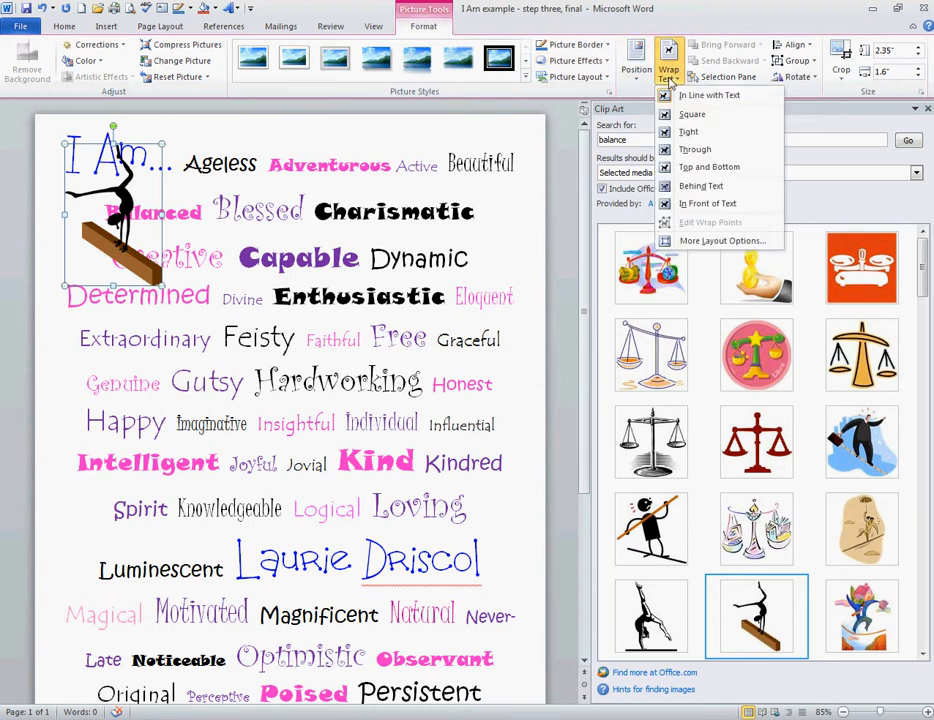
{"action": "left_click", "coordinate": [686, 116]}
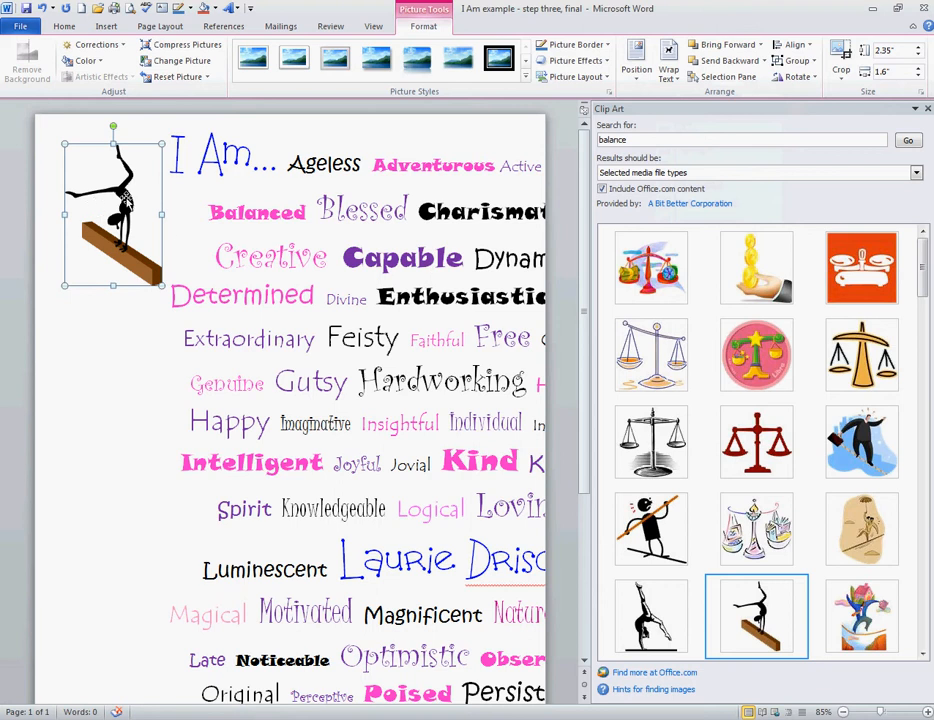
- Shrink the gymnast picture to about 0.57" high by 0.39" wide and place it just before the word "Balanced"
{"action": "left_click_drag", "start_coordinate": [93, 207], "coordinate": [149, 252]}
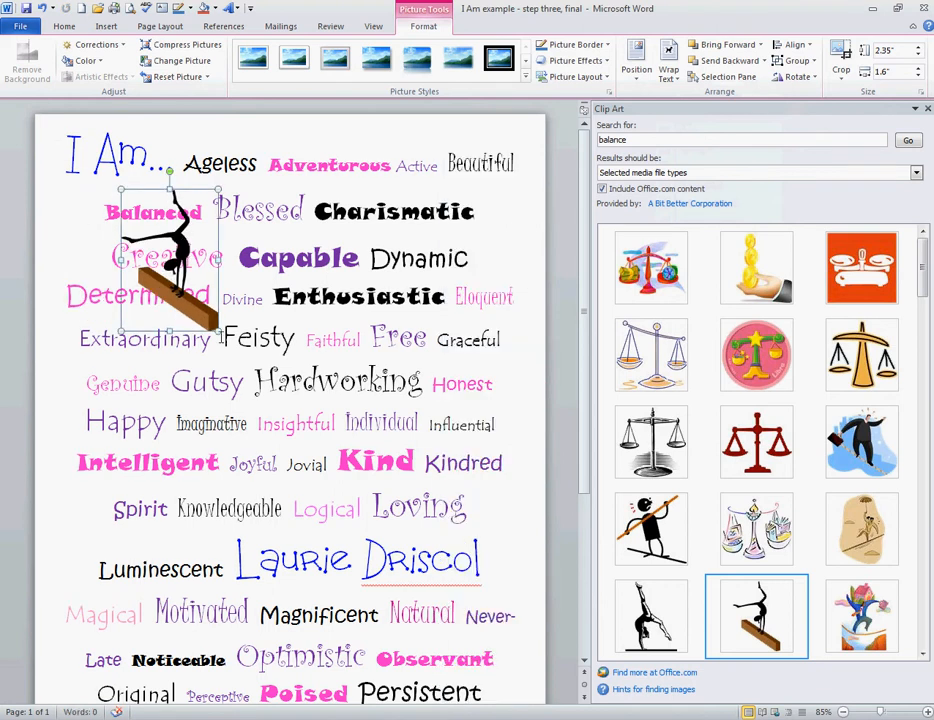
{"action": "left_click_drag", "start_coordinate": [218, 332], "coordinate": [94, 228]}
{"action": "left_click", "coordinate": [386, 381]}
{"action": "left_click", "coordinate": [89, 212]}
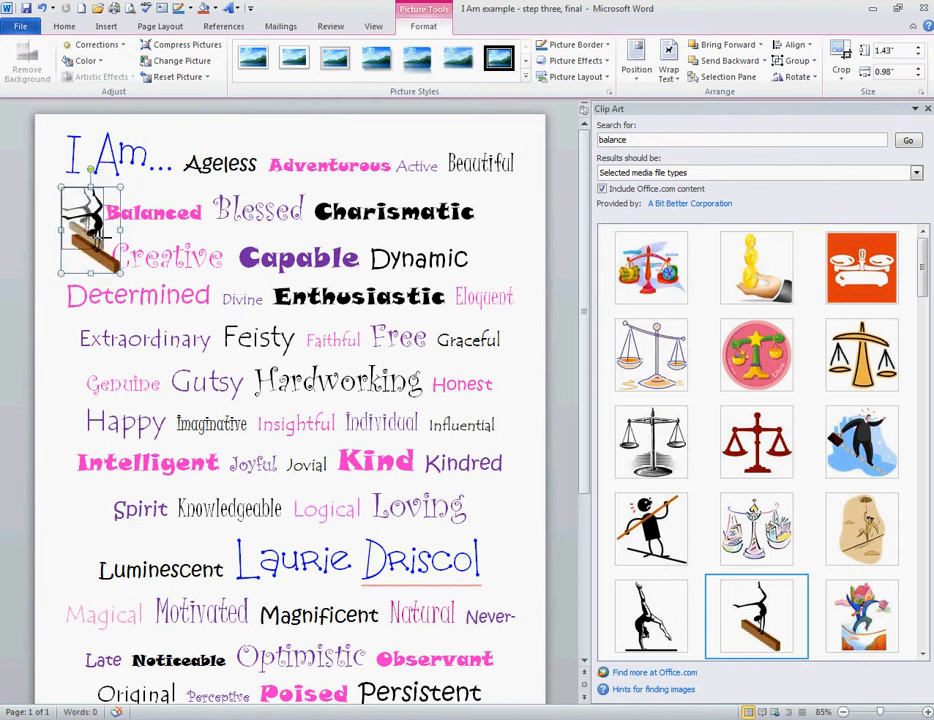
{"action": "key", "text": "ctrl+z"}
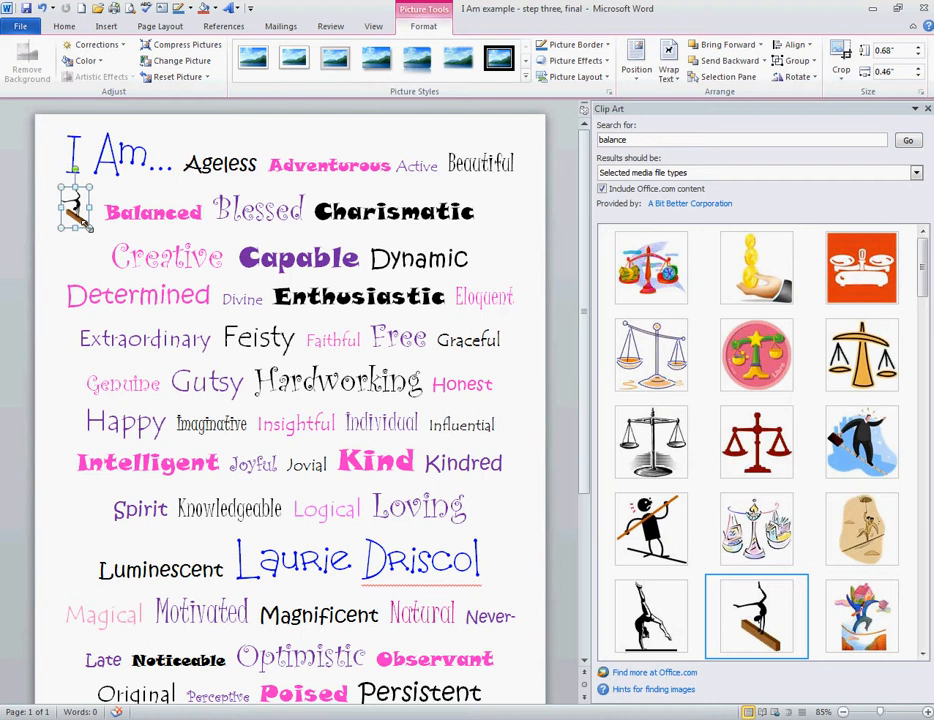
{"action": "mouse_move", "coordinate": [87, 227]}
{"action": "left_mouse_down"}
{"action": "mouse_move", "coordinate": [81, 205]}
{"action": "mouse_move", "coordinate": [94, 205]}
{"action": "mouse_move", "coordinate": [86, 205]}
{"action": "mouse_move", "coordinate": [92, 221]}
{"action": "left_mouse_up"}
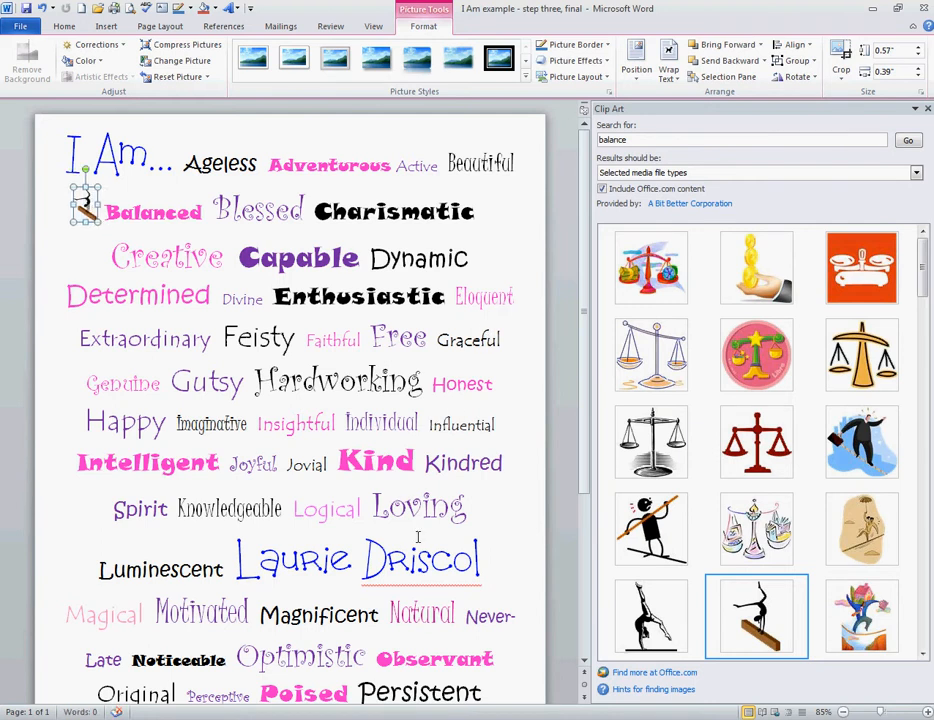
- Search the clip art for "heart"
{"action": "double_click", "coordinate": [600, 139]}
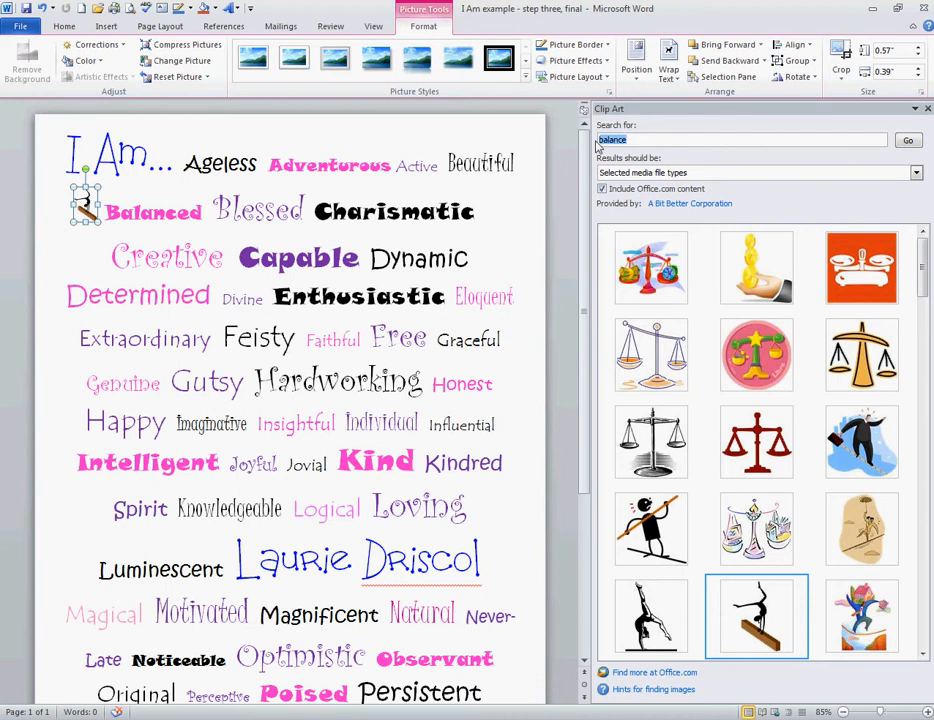
{"action": "type", "text": "heart"}
{"action": "key", "text": "Return"}
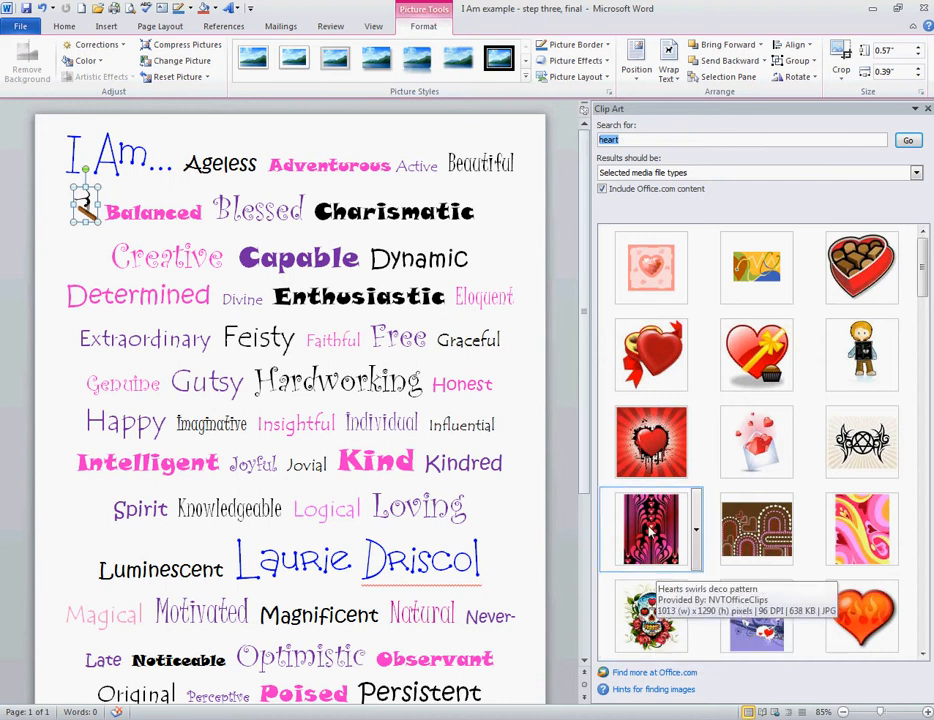
- Find the illustration of two overlapping red hearts on white among the results and insert it into the document
{"action": "left_click", "coordinate": [926, 655]}
{"action": "left_click", "coordinate": [926, 655]}
{"action": "left_click", "coordinate": [926, 655]}
{"action": "left_click", "coordinate": [926, 655]}
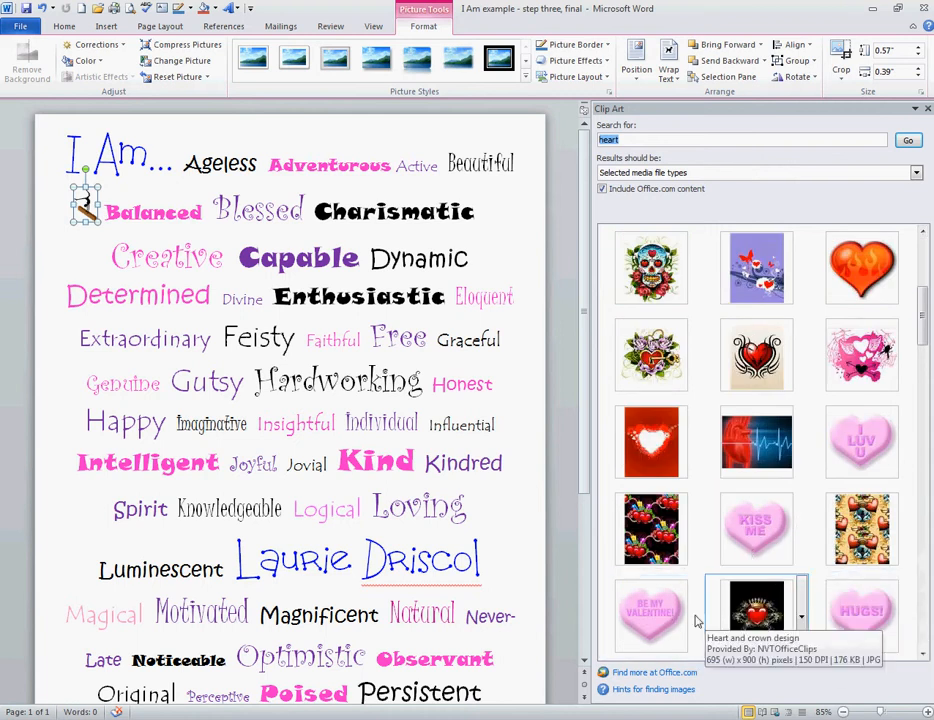
{"action": "left_click", "coordinate": [926, 655]}
{"action": "left_click", "coordinate": [926, 655]}
{"action": "left_click", "coordinate": [926, 655]}
{"action": "left_click", "coordinate": [926, 655]}
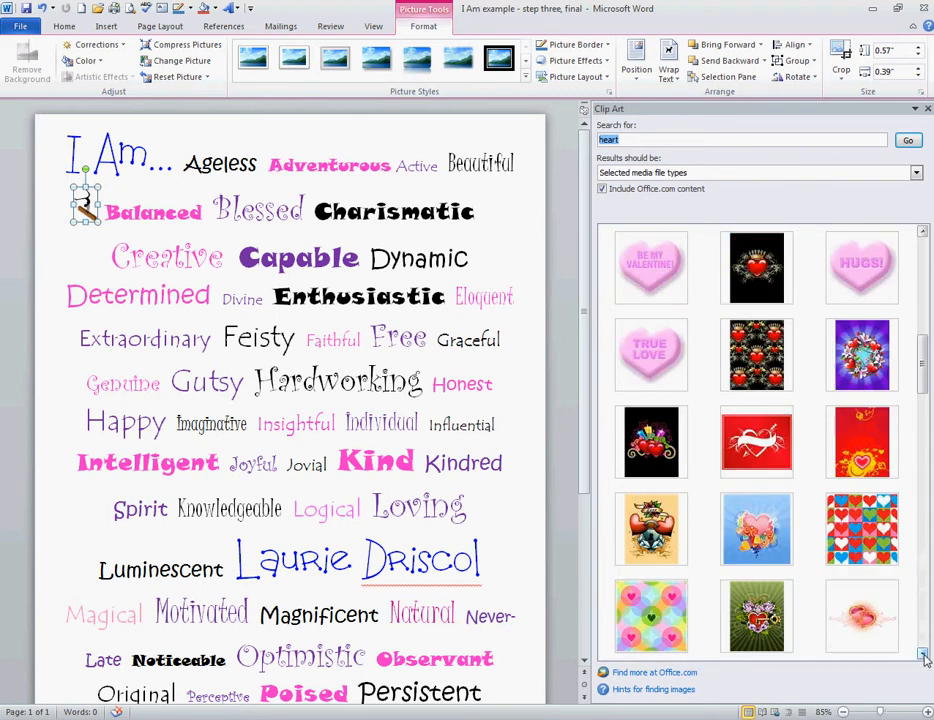
{"action": "left_click", "coordinate": [926, 655]}
{"action": "left_click", "coordinate": [926, 655]}
{"action": "left_click", "coordinate": [926, 655]}
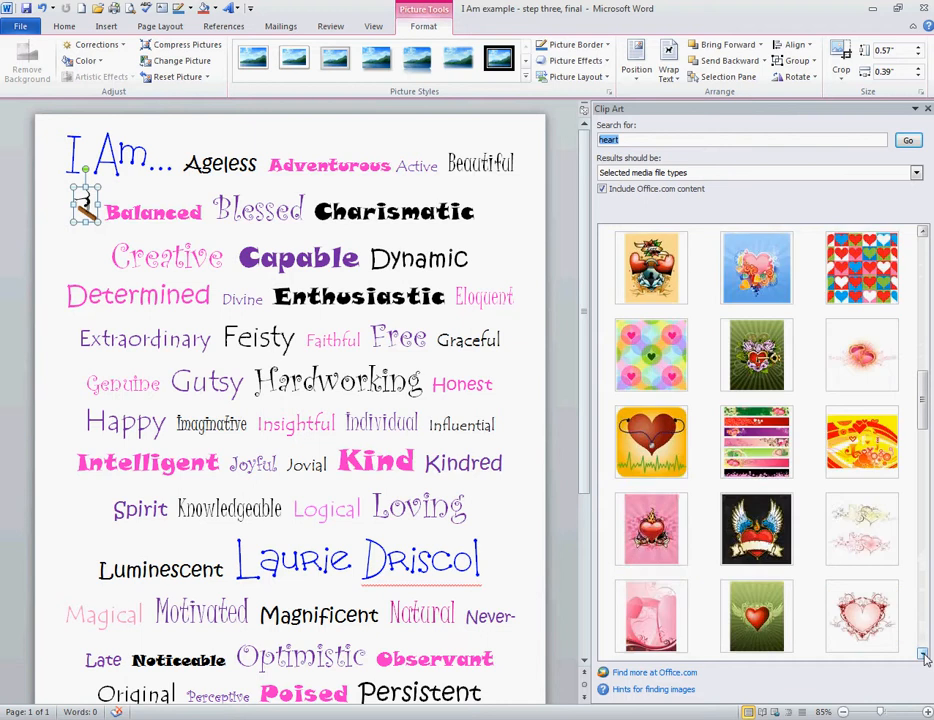
{"action": "left_click", "coordinate": [926, 655]}
{"action": "left_click", "coordinate": [926, 655]}
{"action": "left_click", "coordinate": [926, 655]}
{"action": "left_click", "coordinate": [926, 655]}
{"action": "left_click", "coordinate": [926, 655]}
{"action": "left_click", "coordinate": [926, 655]}
{"action": "left_click", "coordinate": [926, 655]}
{"action": "left_click", "coordinate": [926, 655]}
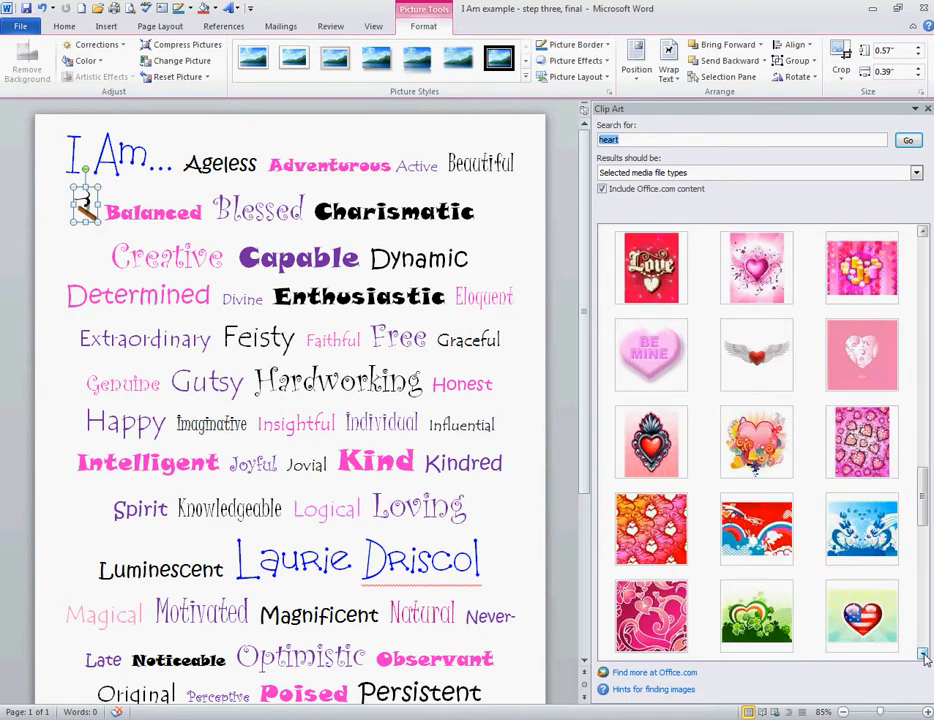
{"action": "left_click", "coordinate": [926, 655]}
{"action": "left_click", "coordinate": [926, 655]}
{"action": "left_click", "coordinate": [926, 655]}
{"action": "left_click", "coordinate": [926, 655]}
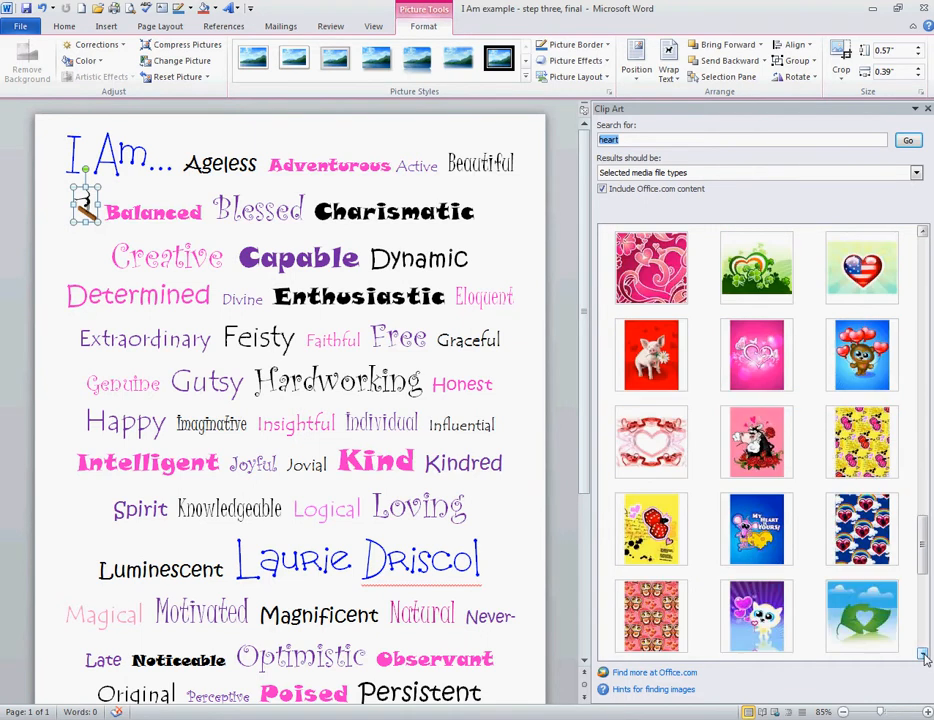
{"action": "left_click", "coordinate": [926, 655]}
{"action": "left_click", "coordinate": [926, 655]}
{"action": "left_click", "coordinate": [926, 655]}
{"action": "left_click", "coordinate": [926, 655]}
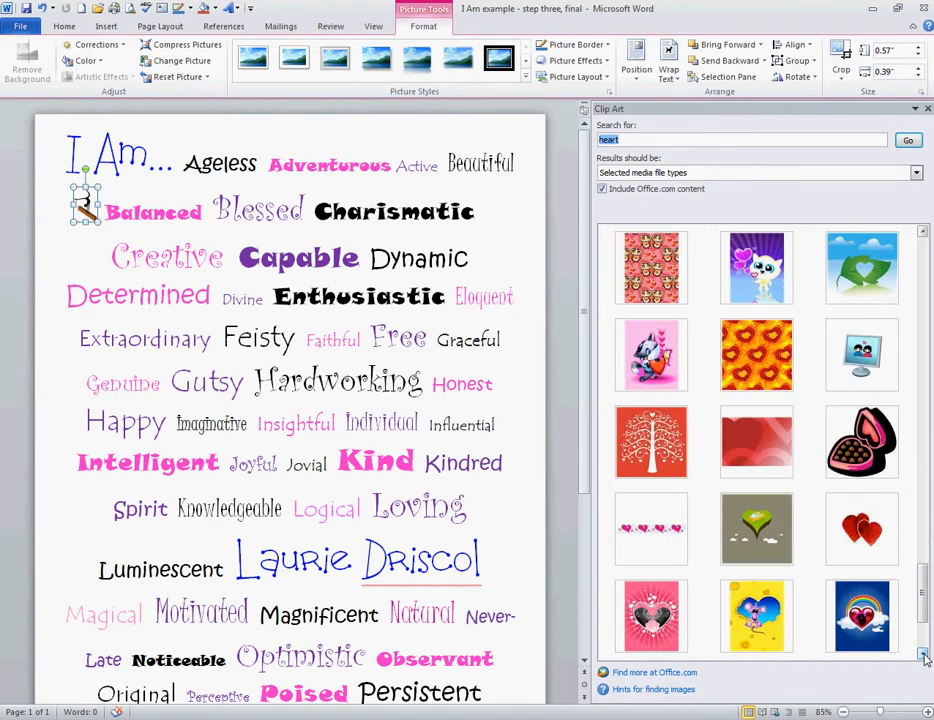
{"action": "left_click", "coordinate": [845, 540]}
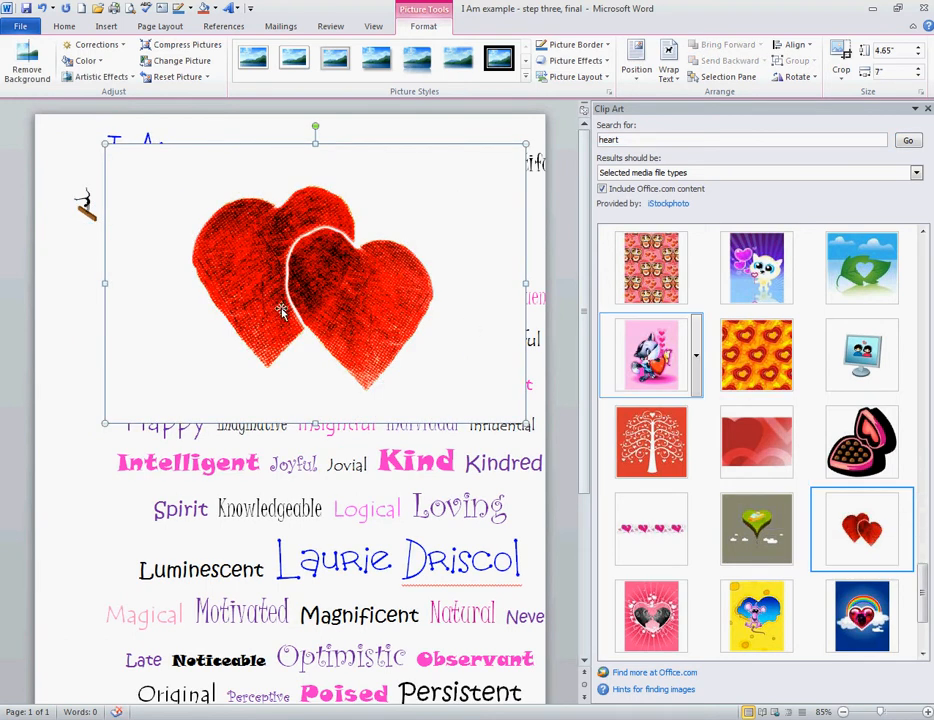
- Wrap the hearts picture as Square, shrink it to about 0.53" high by 0.79" wide, and place it after "Loving"
{"action": "left_click", "coordinate": [668, 60]}
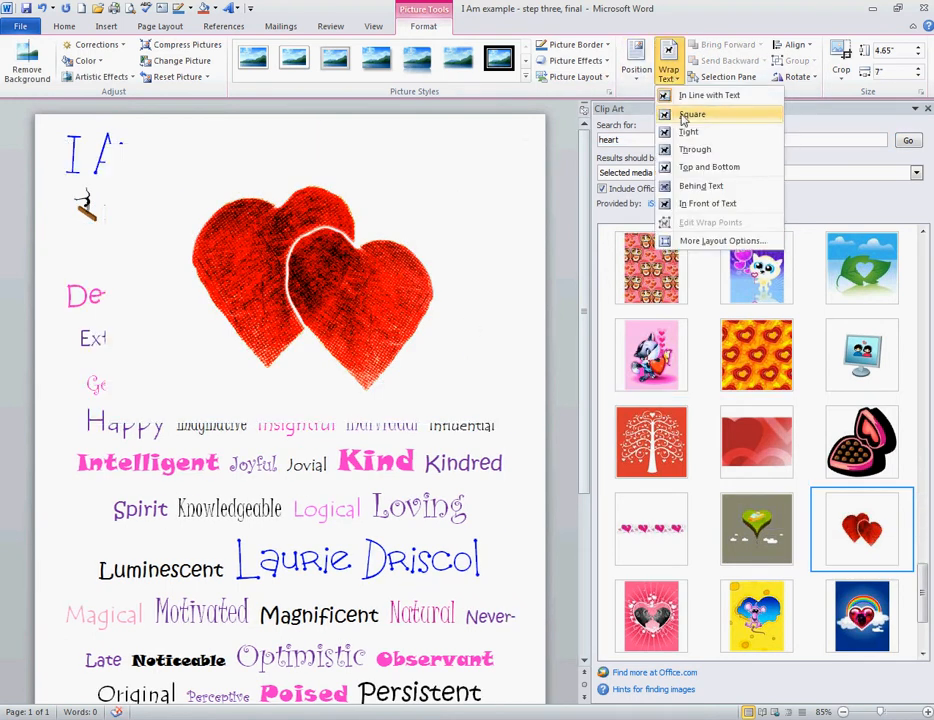
{"action": "left_click", "coordinate": [684, 119]}
{"action": "left_click_drag", "start_coordinate": [106, 145], "coordinate": [490, 506]}
{"action": "left_click", "coordinate": [521, 494]}
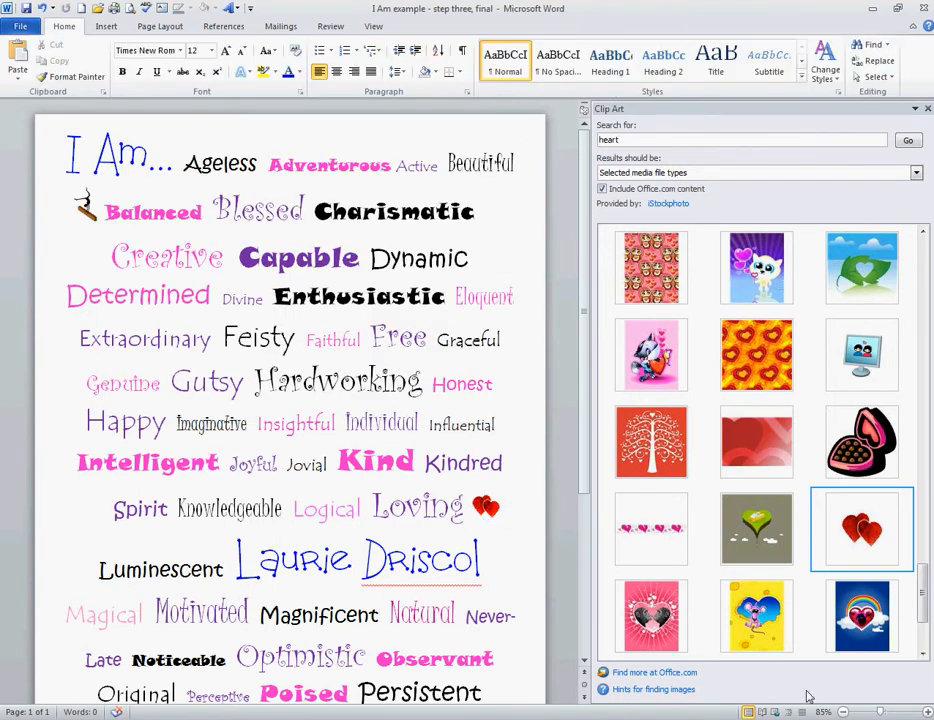
- Enlarge the document view to 120% and close the Clip Art pane
{"action": "left_click", "coordinate": [928, 712]}
{"action": "left_click", "coordinate": [928, 712]}
{"action": "left_click", "coordinate": [928, 712]}
{"action": "left_click", "coordinate": [928, 712]}
{"action": "left_click", "coordinate": [928, 108]}
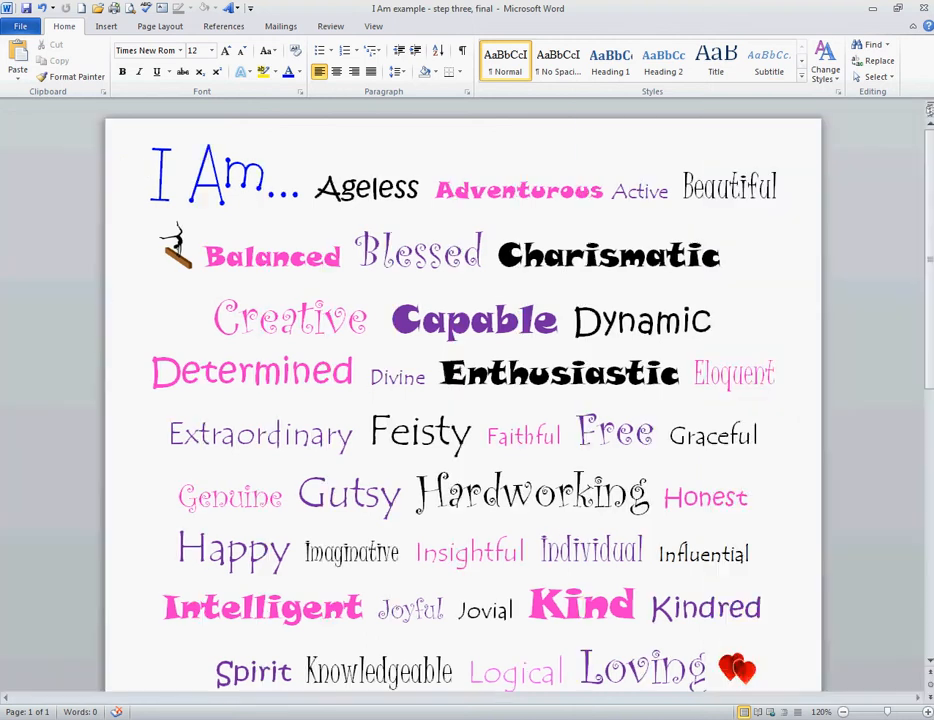
- Nudge the hearts picture closer to the word "Loving" and send it behind the text
{"action": "scroll", "coordinate": [596, 456], "scroll_direction": "down", "scroll_amount": 3}
{"action": "left_click", "coordinate": [733, 546]}
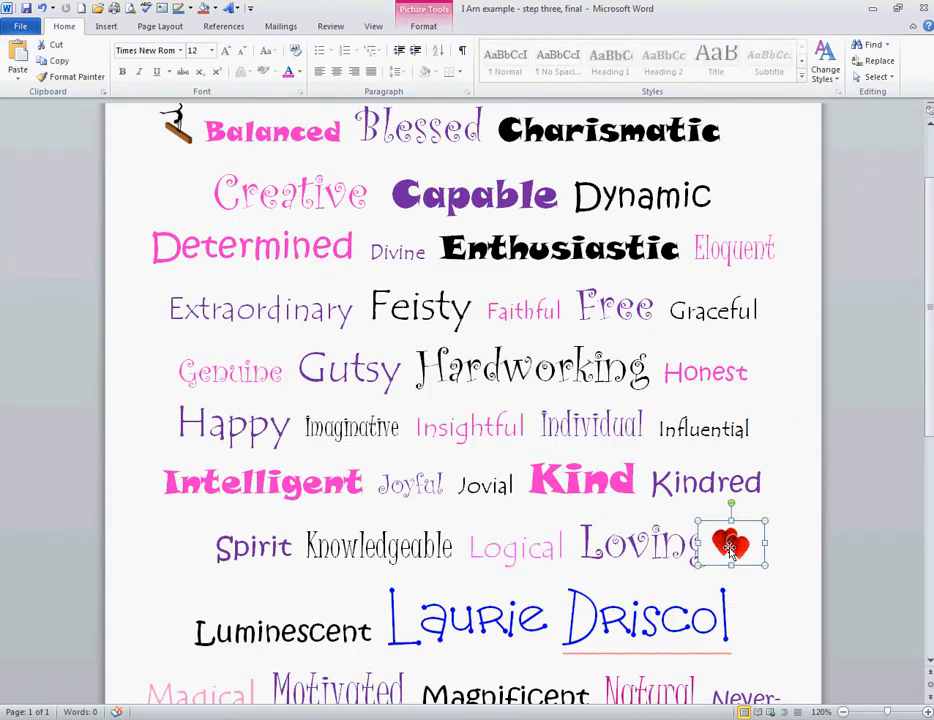
{"action": "left_click", "coordinate": [436, 30]}
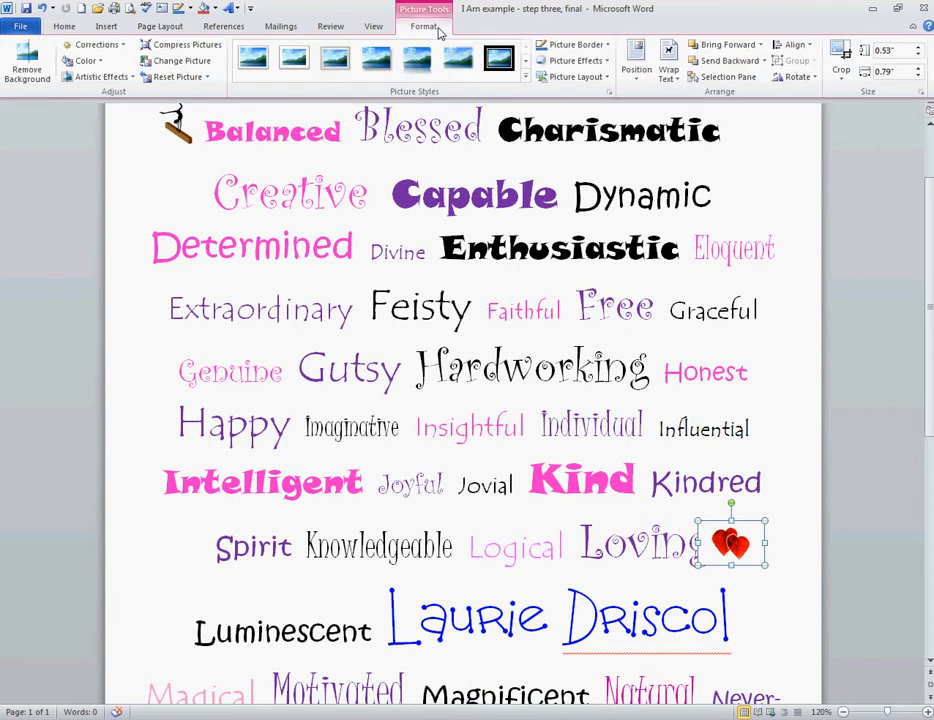
{"action": "left_click", "coordinate": [762, 61]}
{"action": "left_click", "coordinate": [757, 77]}
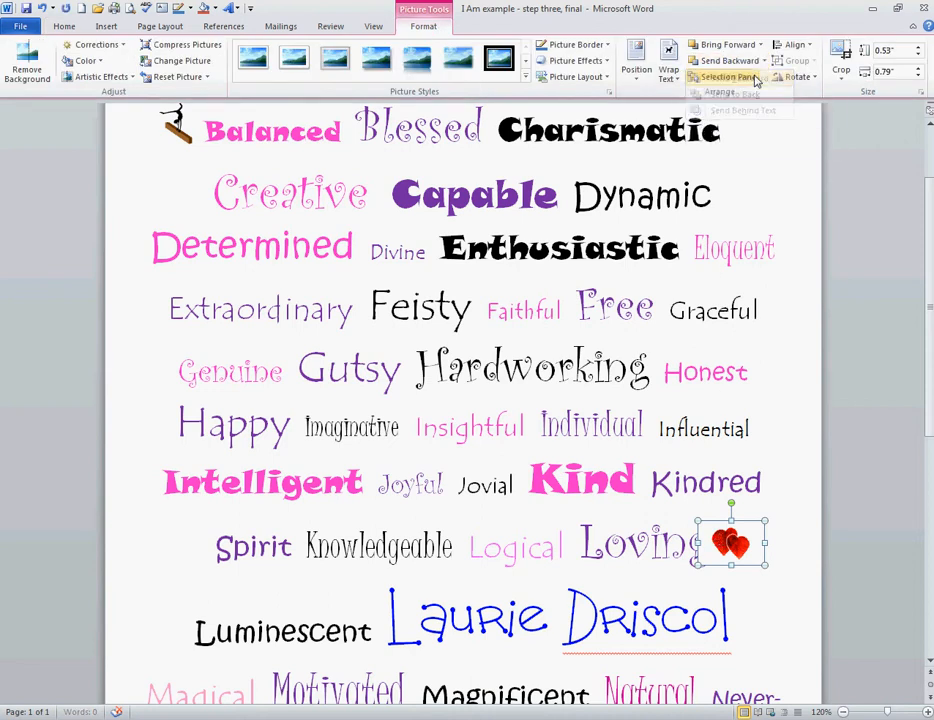
{"action": "left_click", "coordinate": [763, 62]}
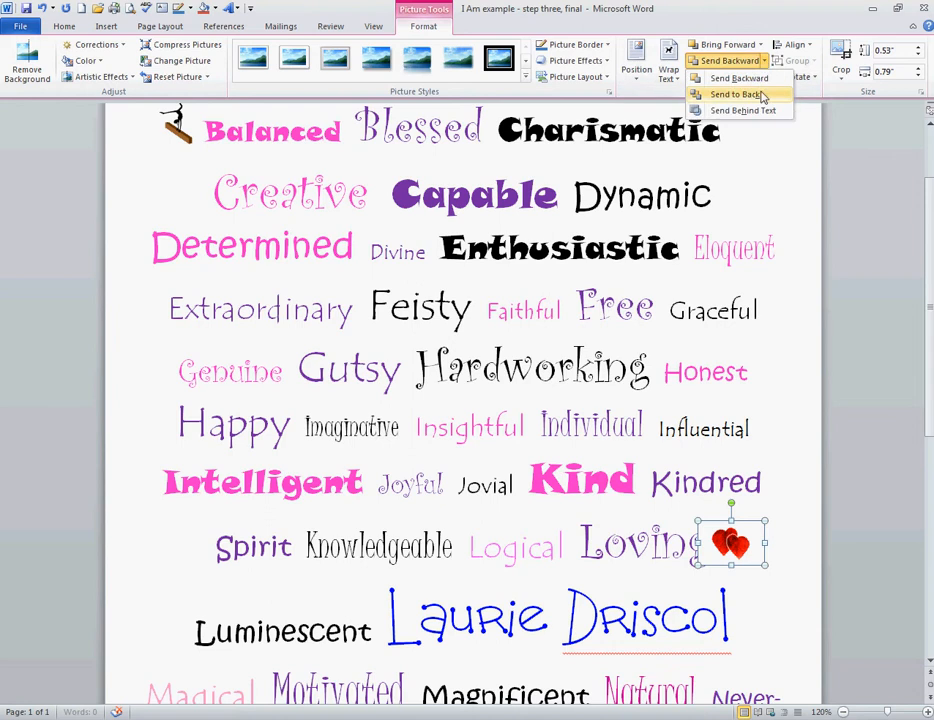
{"action": "left_click", "coordinate": [757, 106]}
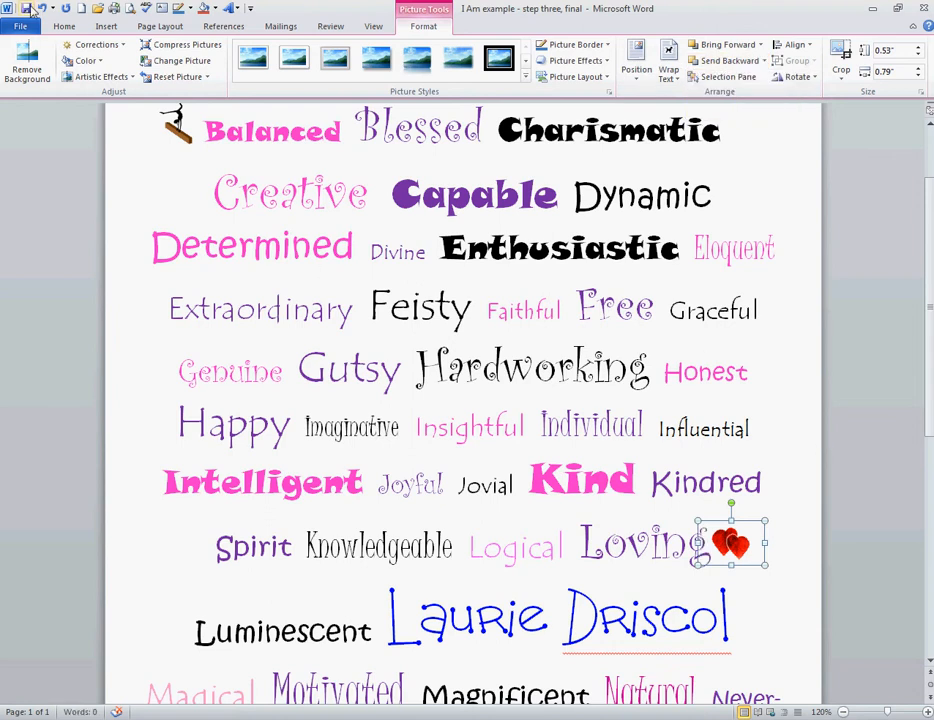
- Search the clip art for "eyes"
{"action": "scroll", "coordinate": [591, 232], "scroll_direction": "down", "scroll_amount": 5}
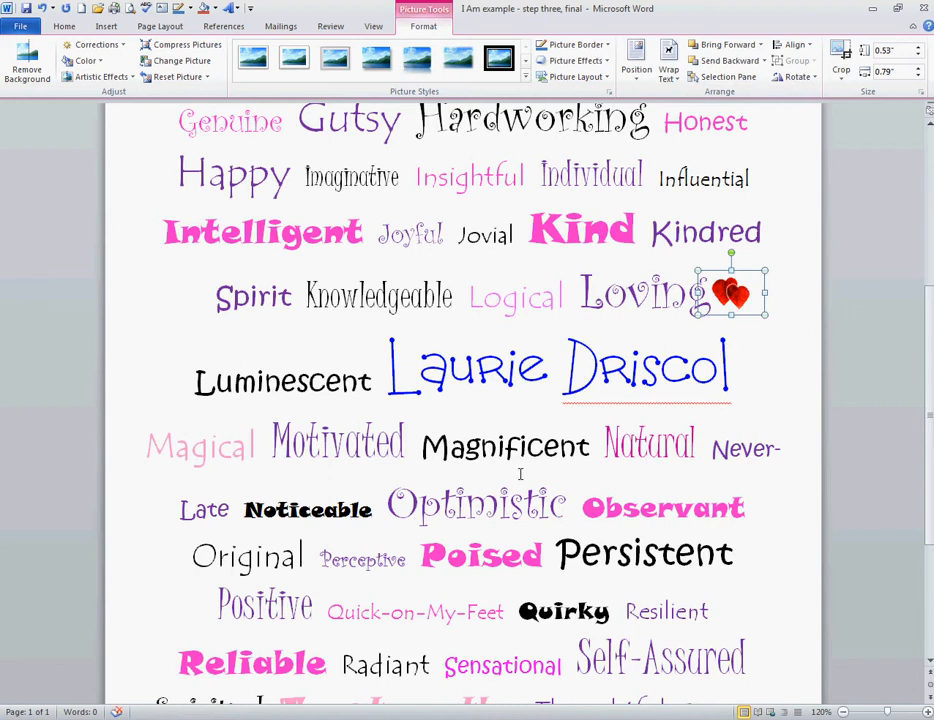
{"action": "left_click", "coordinate": [104, 27]}
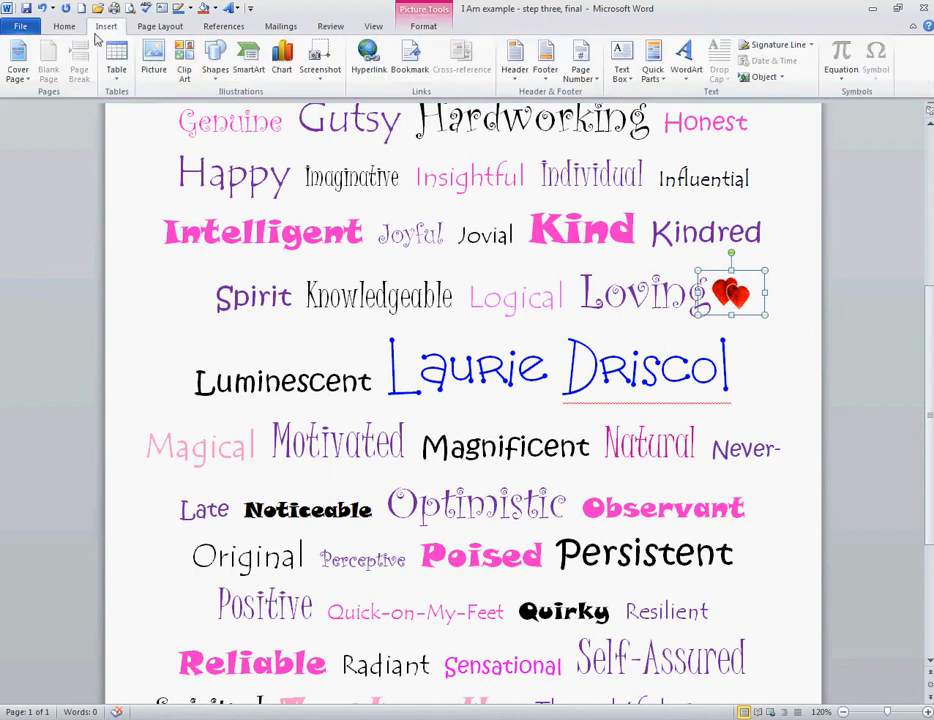
{"action": "left_click", "coordinate": [184, 62]}
{"action": "double_click", "coordinate": [612, 139]}
{"action": "type", "text": "e"}
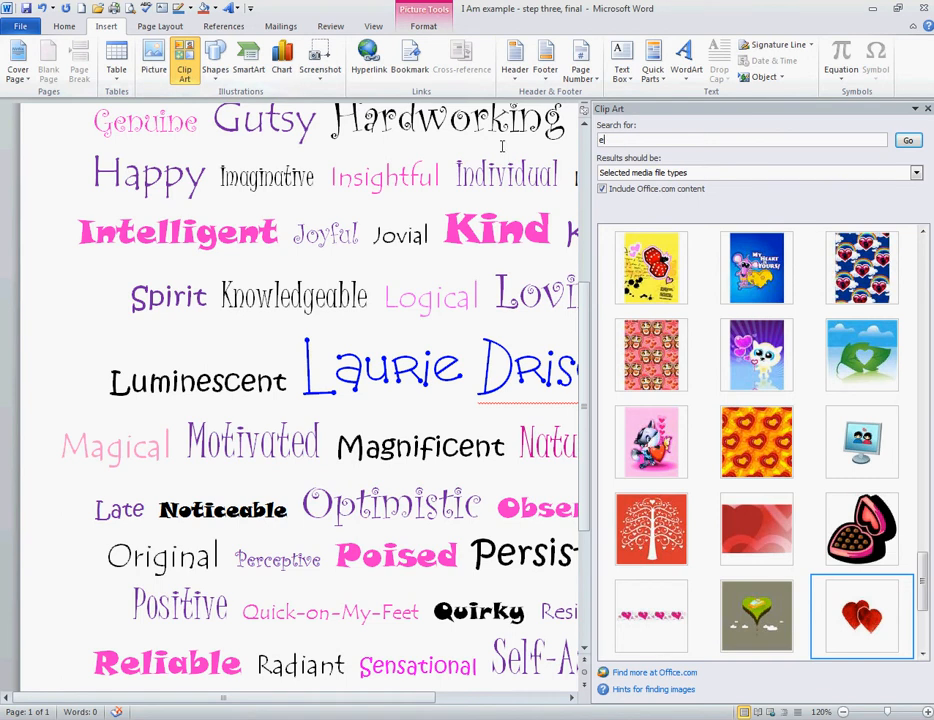
{"action": "type", "text": "yes"}
{"action": "key", "text": "Return"}
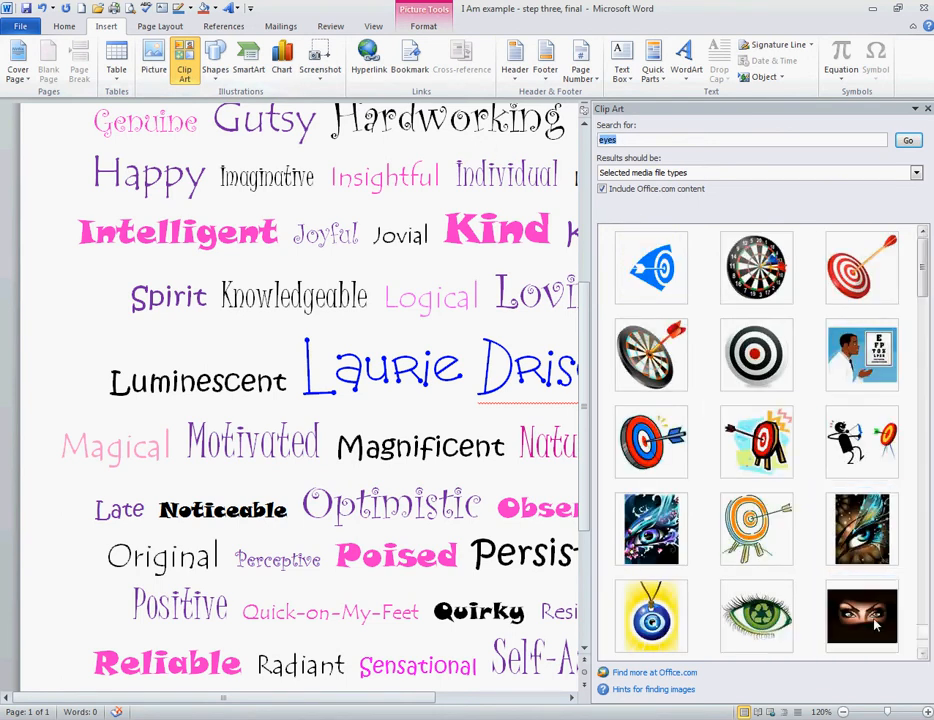
- Find the black-and-white eye in a magnifying glass among the results, insert it into the document, and close the Clip Art pane
{"action": "left_click", "coordinate": [924, 656]}
{"action": "left_click", "coordinate": [924, 656]}
{"action": "left_click", "coordinate": [924, 656]}
{"action": "left_click", "coordinate": [924, 656]}
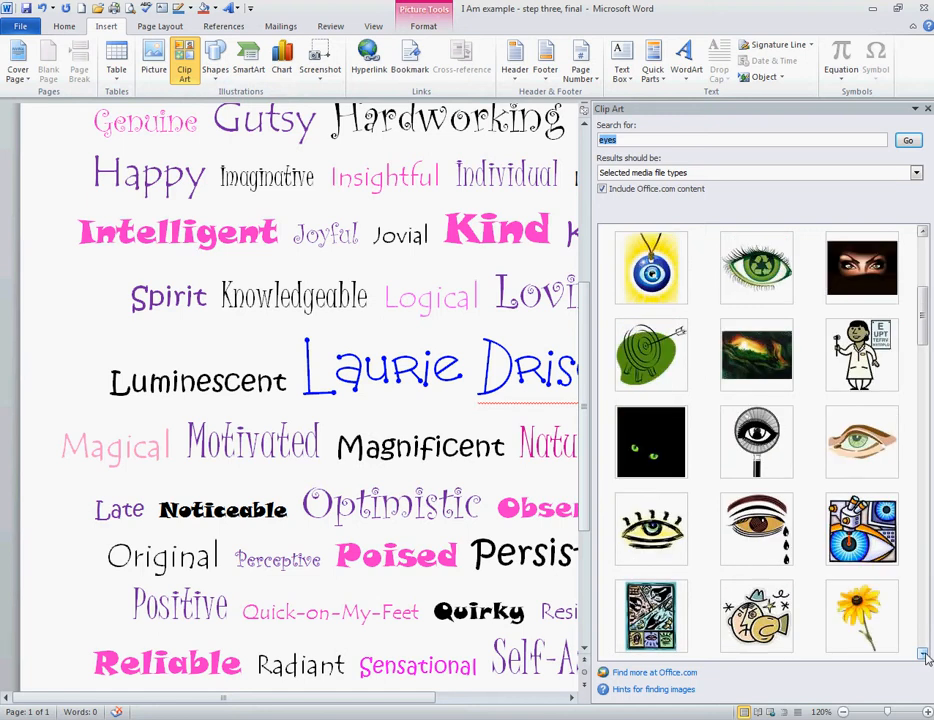
{"action": "left_click", "coordinate": [924, 656]}
{"action": "left_click", "coordinate": [924, 656]}
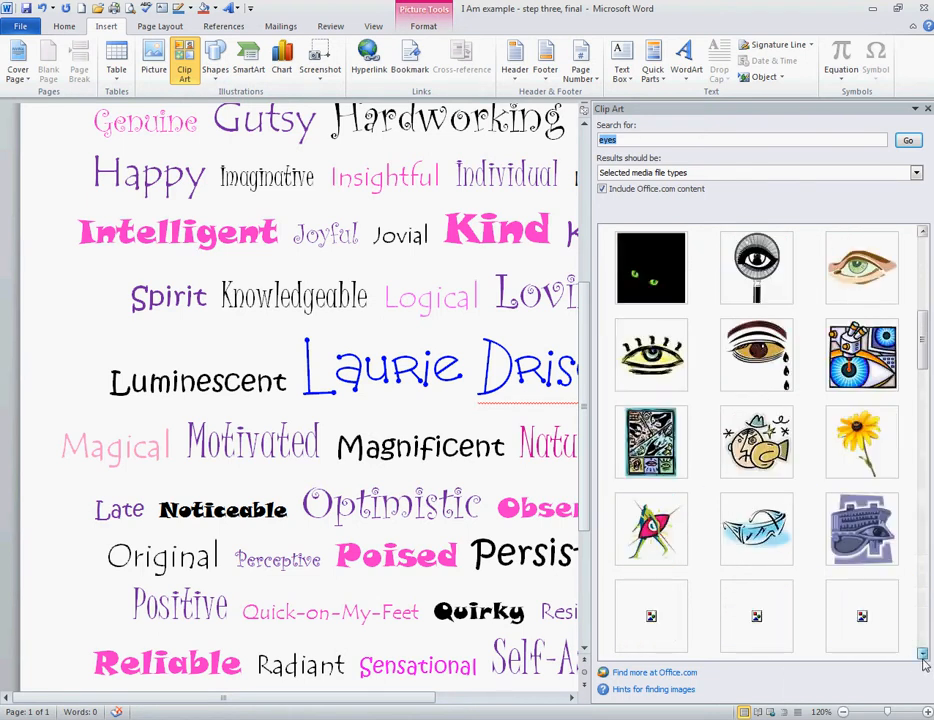
{"action": "left_click", "coordinate": [924, 656]}
{"action": "left_click", "coordinate": [924, 656]}
{"action": "left_click", "coordinate": [924, 656]}
{"action": "left_click", "coordinate": [924, 656]}
{"action": "left_click", "coordinate": [924, 656]}
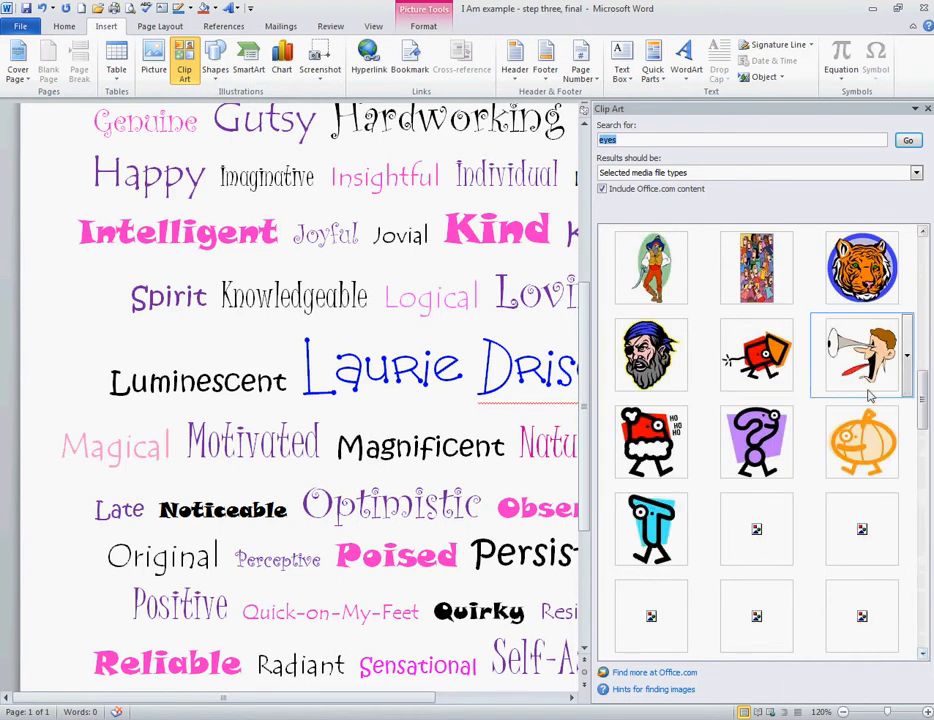
{"action": "scroll", "coordinate": [866, 415], "scroll_direction": "down", "scroll_amount": 4}
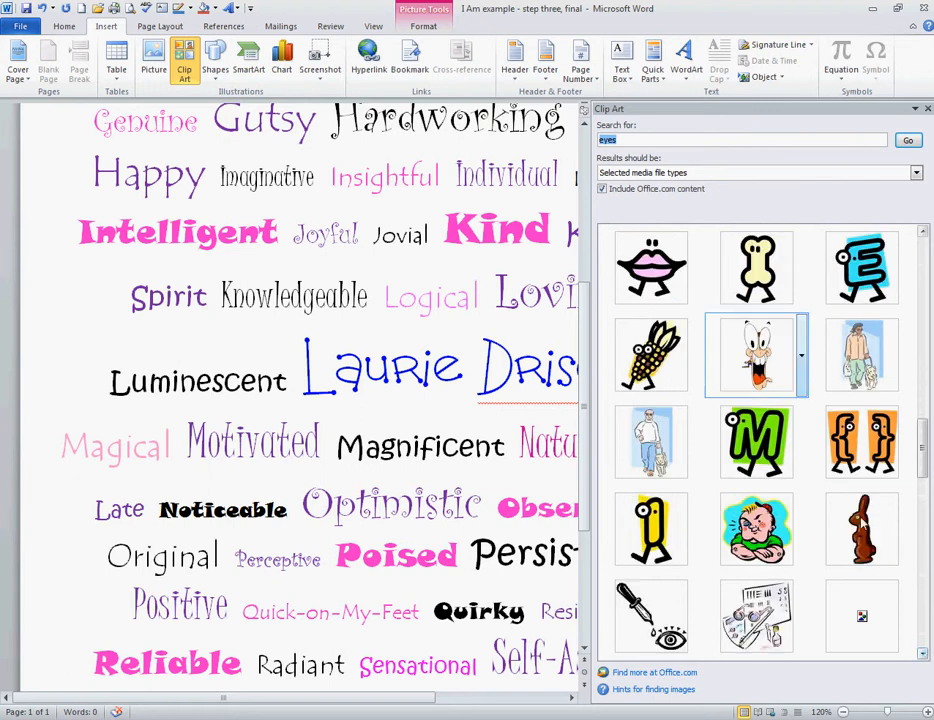
{"action": "scroll", "coordinate": [914, 580], "scroll_direction": "down", "scroll_amount": 5}
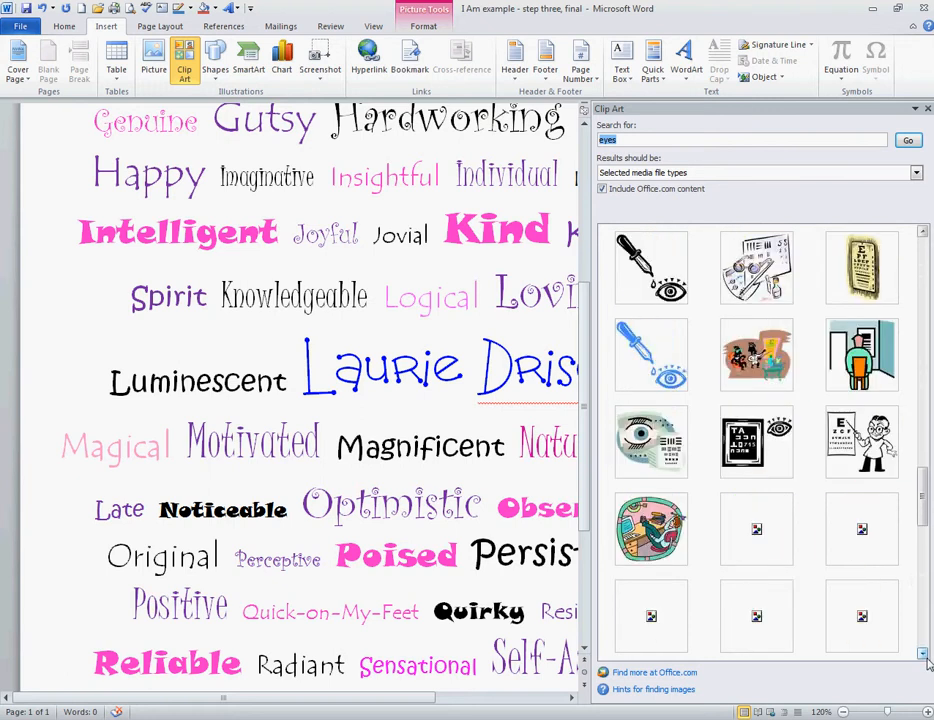
{"action": "left_click", "coordinate": [923, 655]}
{"action": "left_click", "coordinate": [923, 655]}
{"action": "left_click", "coordinate": [923, 655]}
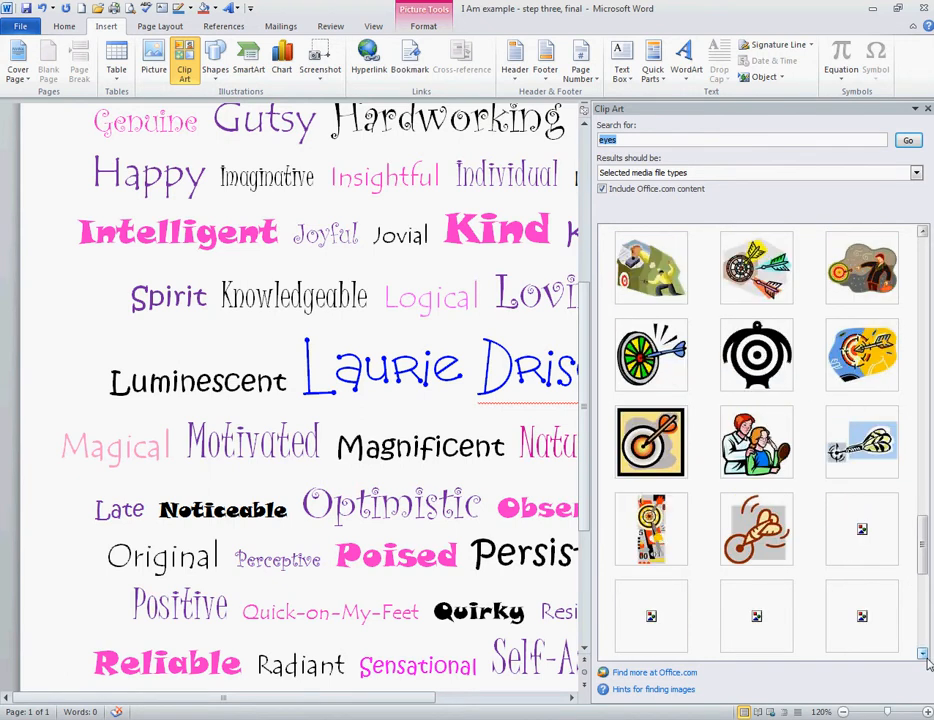
{"action": "left_click", "coordinate": [923, 655]}
{"action": "left_click", "coordinate": [923, 654]}
{"action": "left_click", "coordinate": [923, 654]}
{"action": "left_click", "coordinate": [923, 654]}
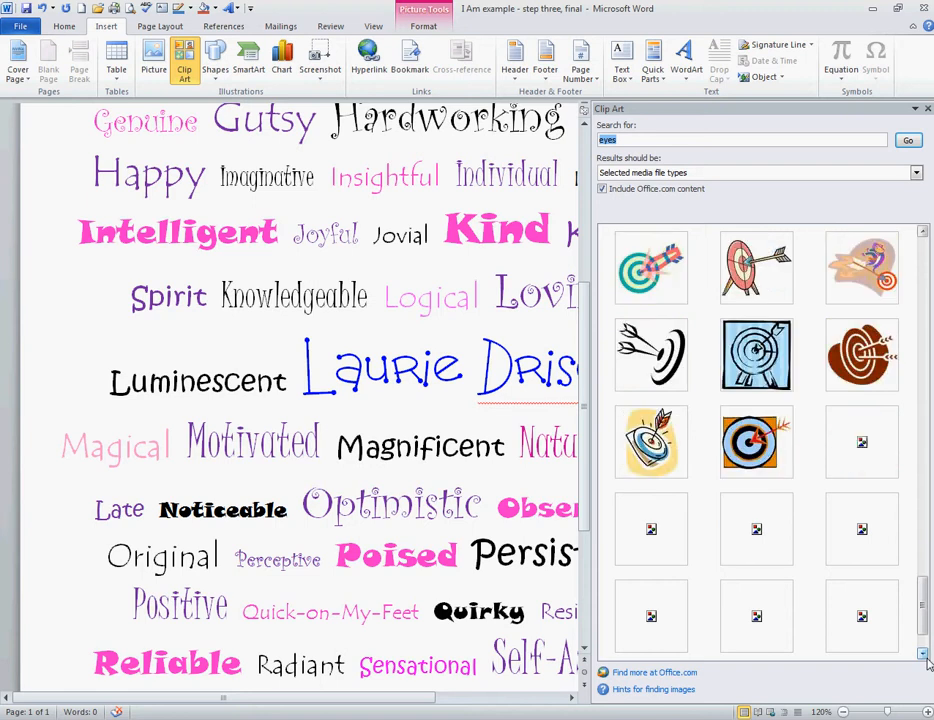
{"action": "left_click", "coordinate": [923, 654]}
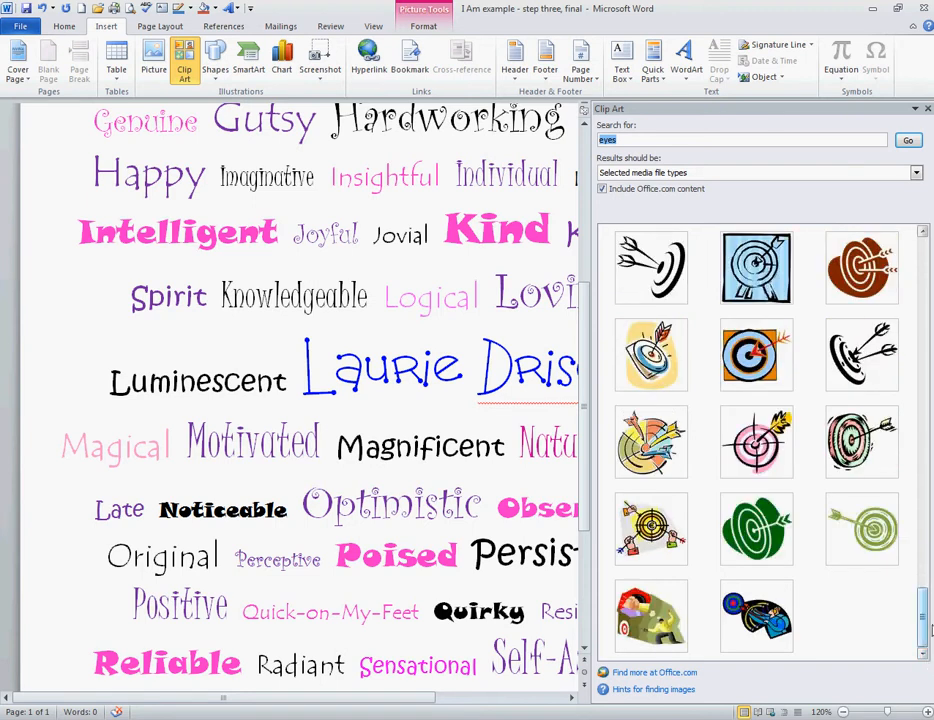
{"action": "left_click_drag", "start_coordinate": [923, 628], "coordinate": [923, 368]}
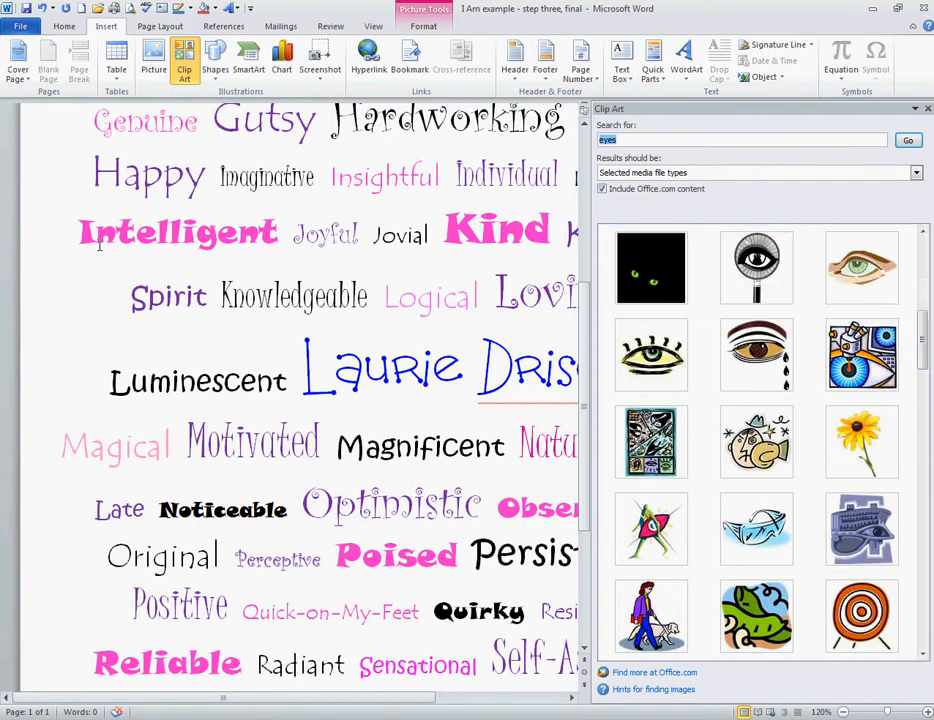
{"action": "left_click", "coordinate": [766, 278]}
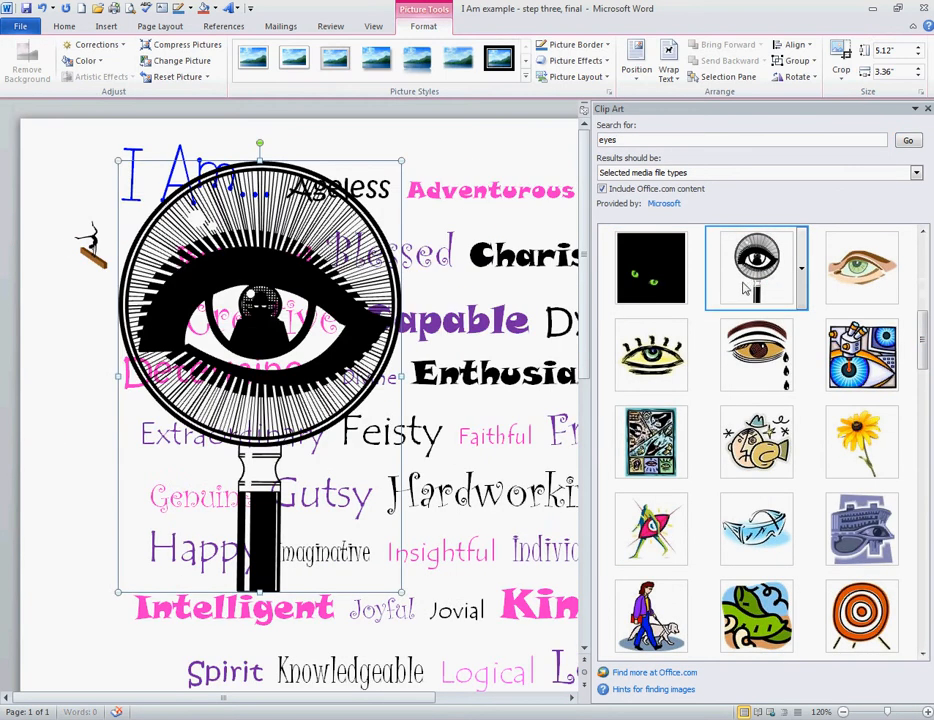
{"action": "left_click", "coordinate": [916, 112]}
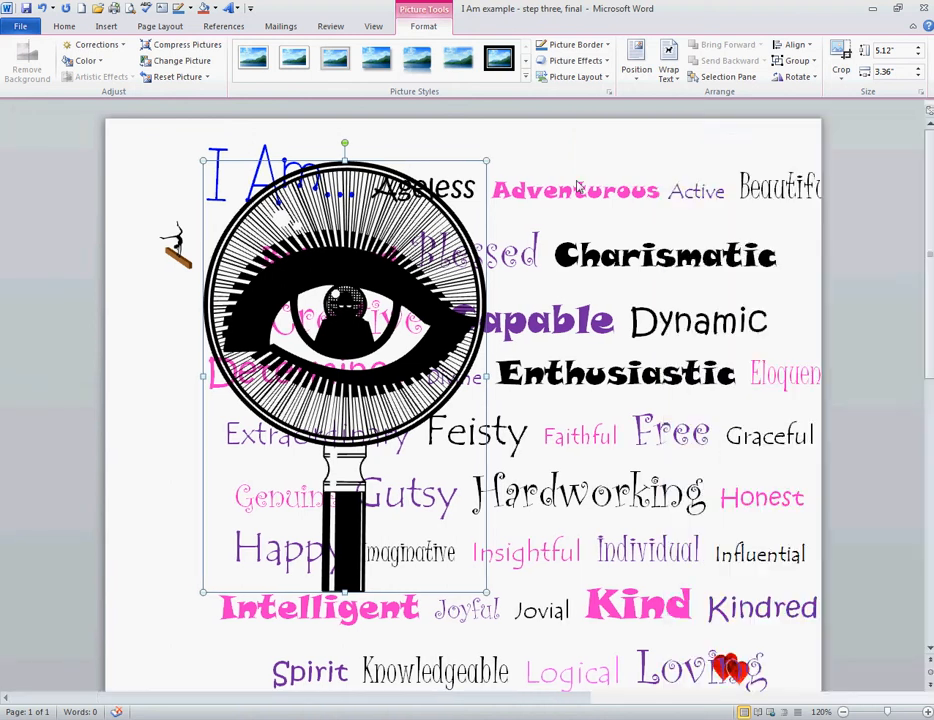
- Set text wrapping so the eye picture floats, shrink it to about 0.47" high by 0.31" wide, and place it right after "Observant"
{"action": "left_click", "coordinate": [668, 70]}
{"action": "left_click", "coordinate": [680, 116]}
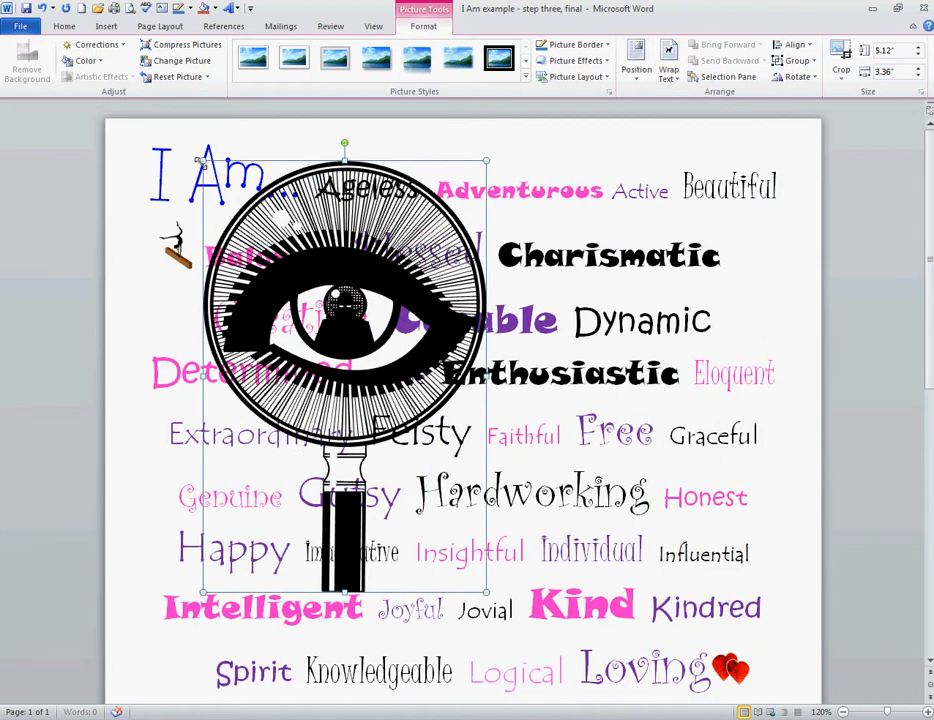
{"action": "left_click_drag", "start_coordinate": [204, 160], "coordinate": [459, 547]}
{"action": "scroll", "coordinate": [483, 365], "scroll_direction": "down", "scroll_amount": 8}
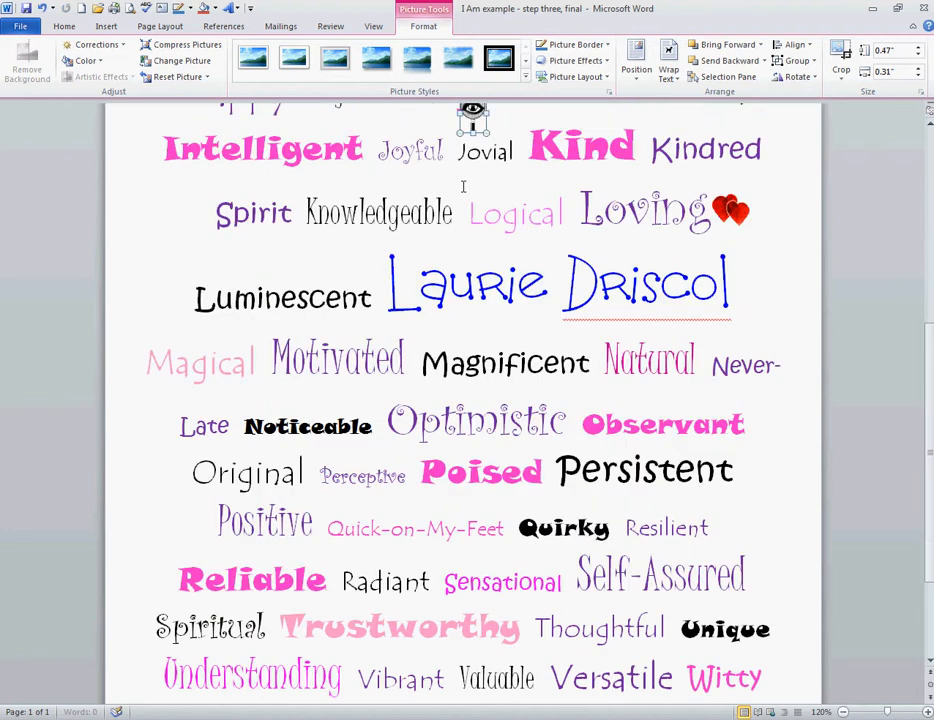
{"action": "left_click_drag", "start_coordinate": [474, 114], "coordinate": [755, 432]}
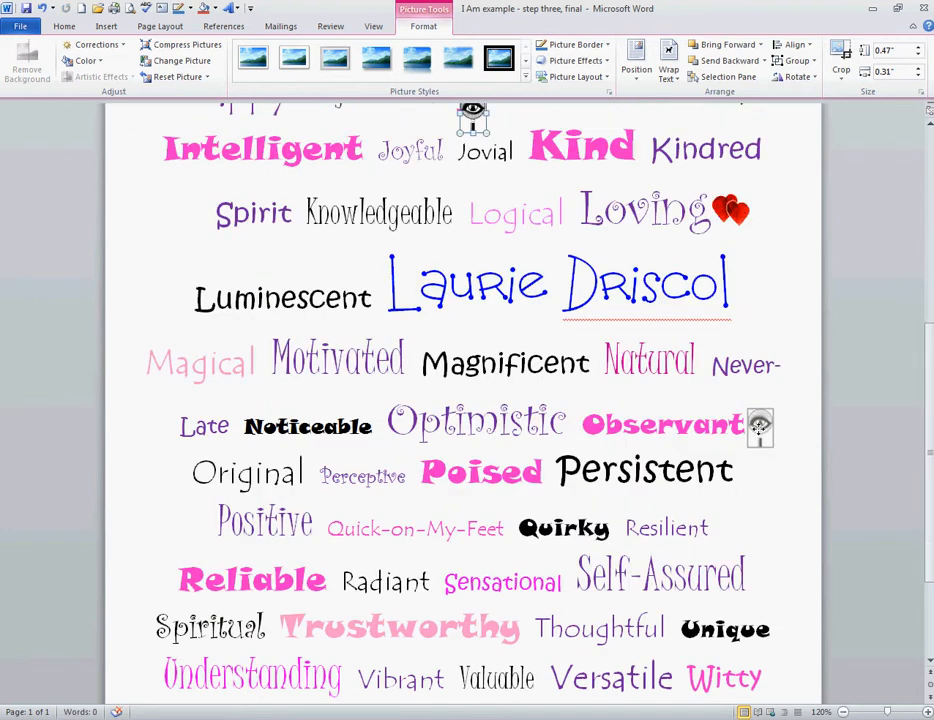
- Review the whole poster, checking how the small pictures sit beside their matching words
{"action": "key", "text": "ctrl+Home"}
{"action": "scroll", "coordinate": [676, 563], "scroll_direction": "down", "scroll_amount": 9}
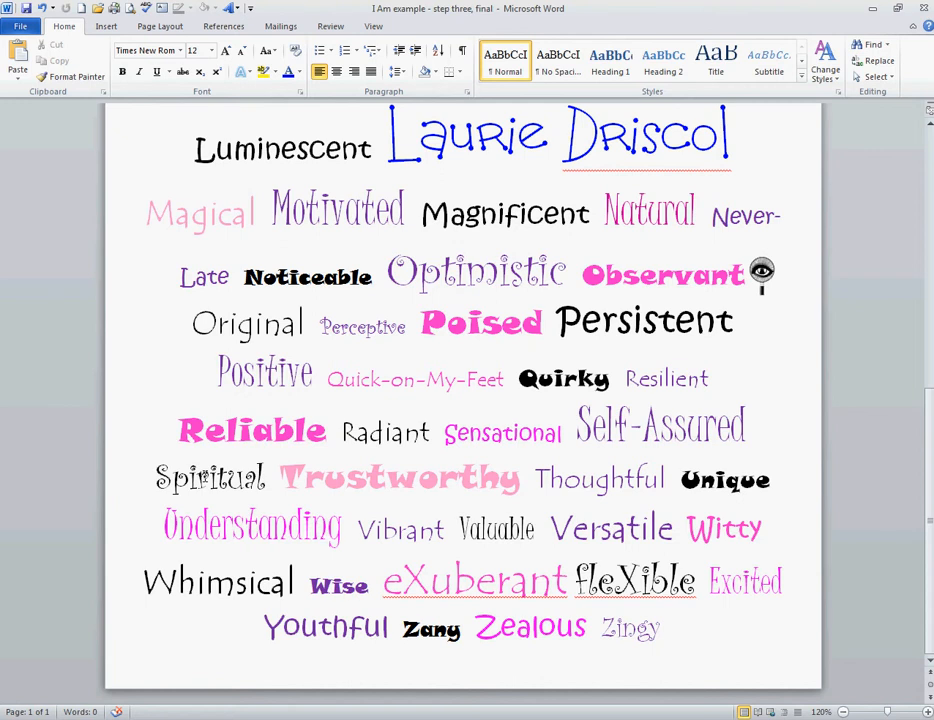
{"action": "scroll", "coordinate": [203, 478], "scroll_direction": "up", "scroll_amount": 3}
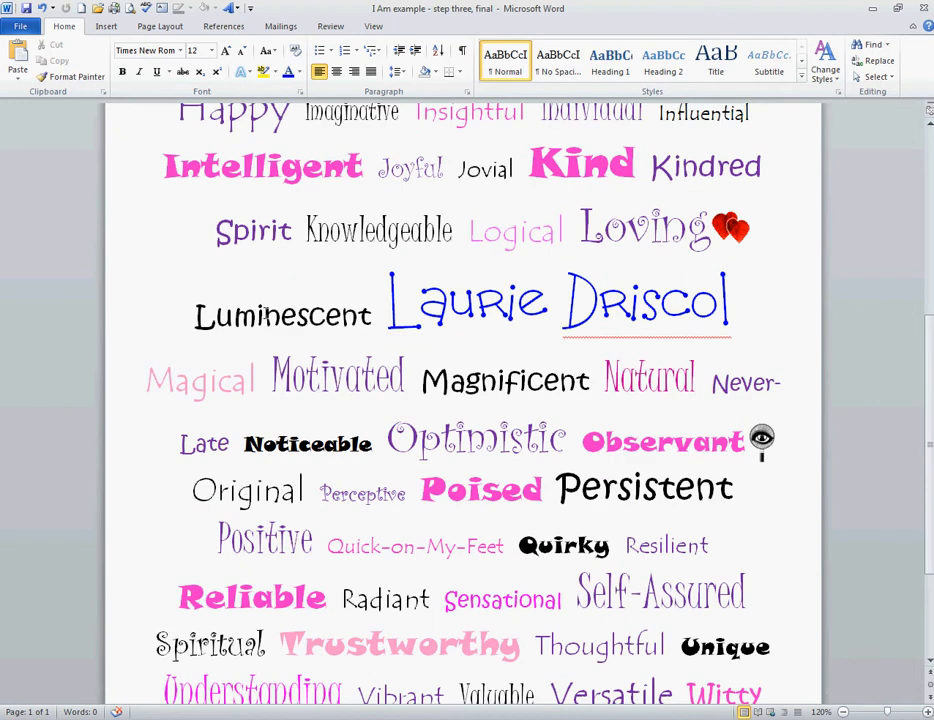
{"action": "scroll", "coordinate": [257, 318], "scroll_direction": "up", "scroll_amount": 3}
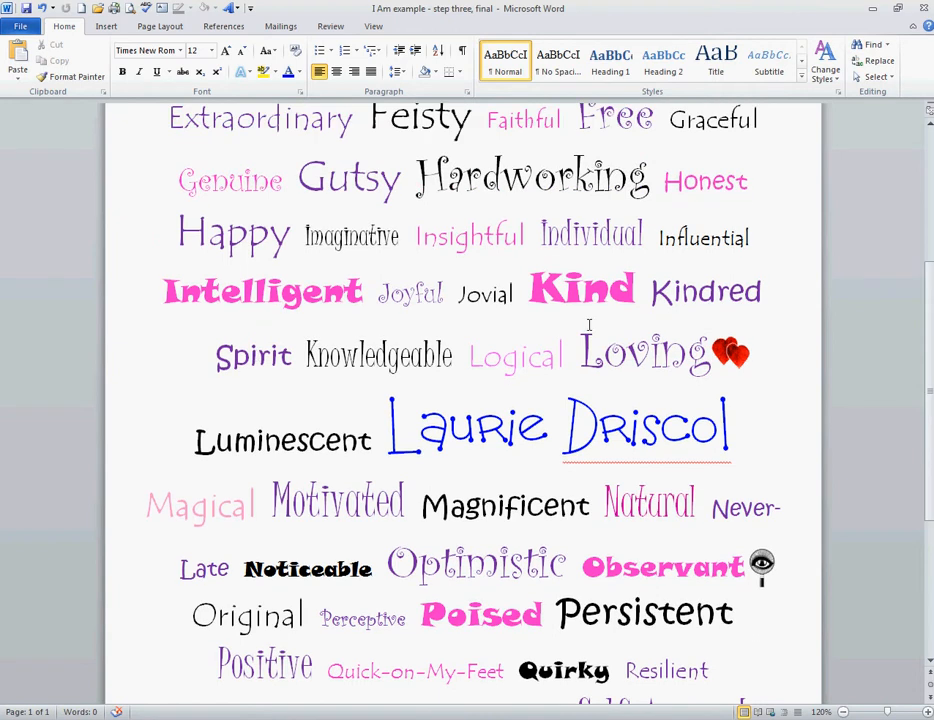
{"action": "scroll", "coordinate": [420, 235], "scroll_direction": "up", "scroll_amount": 3}
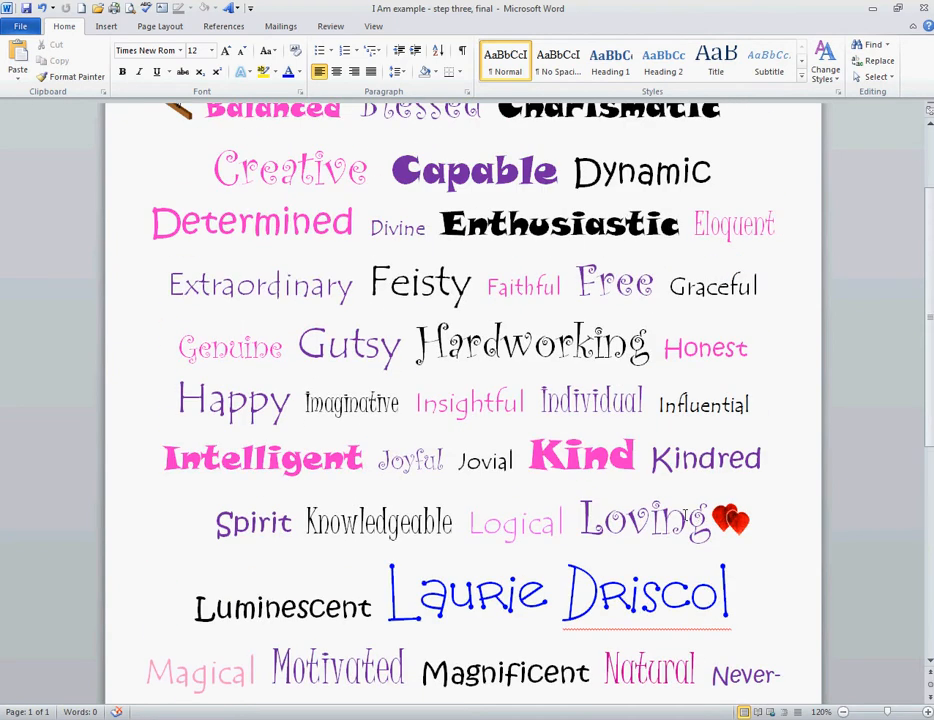
{"action": "scroll", "coordinate": [679, 516], "scroll_direction": "up", "scroll_amount": 3}
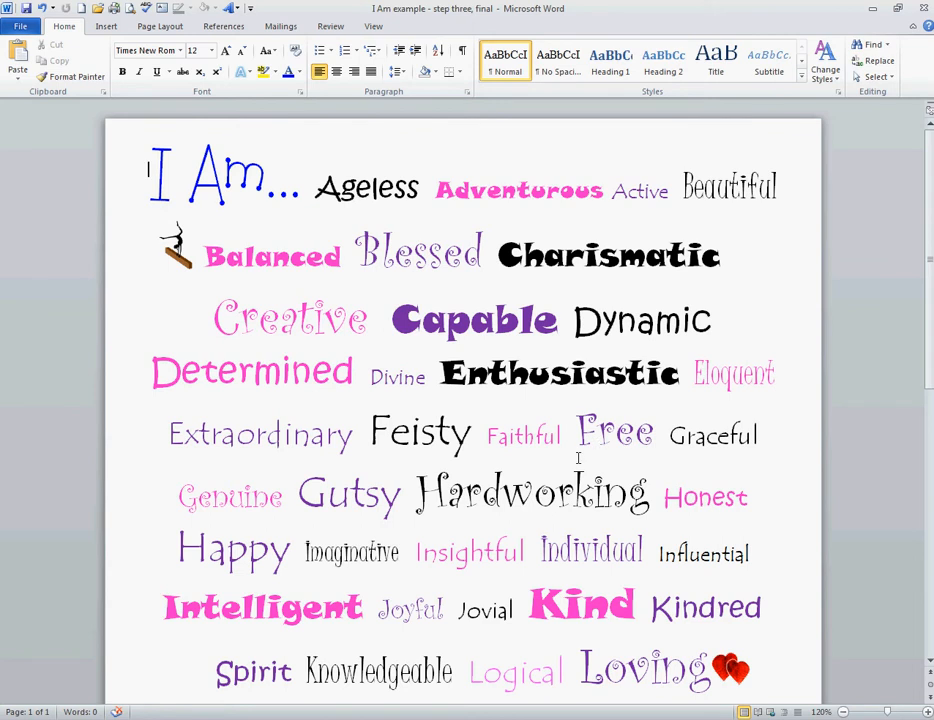
{"action": "left_click", "coordinate": [330, 719]}
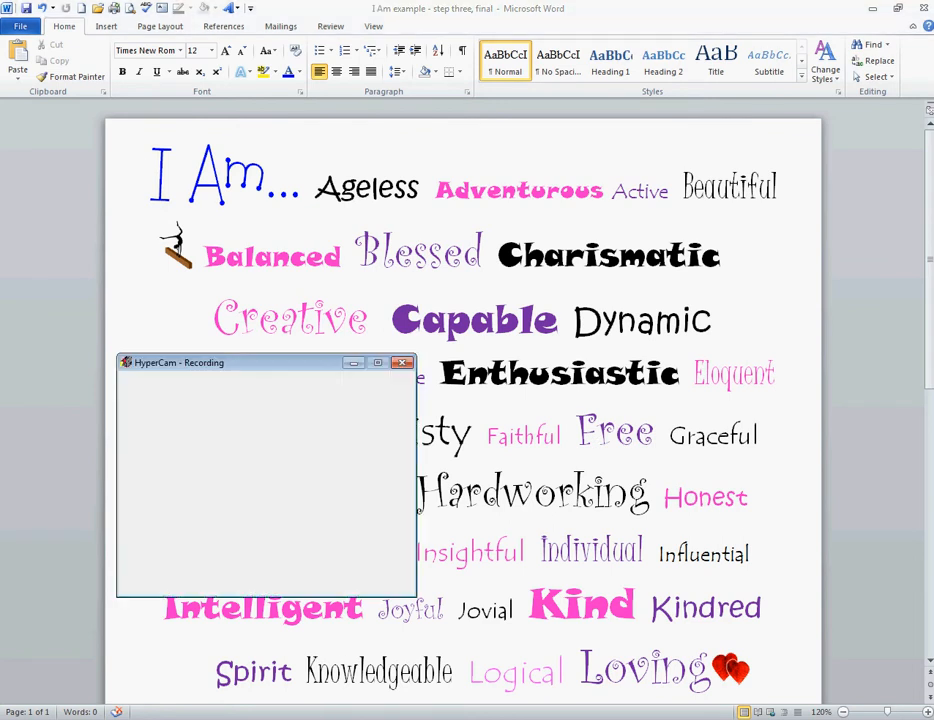
{"action": "left_click", "coordinate": [152, 546]}
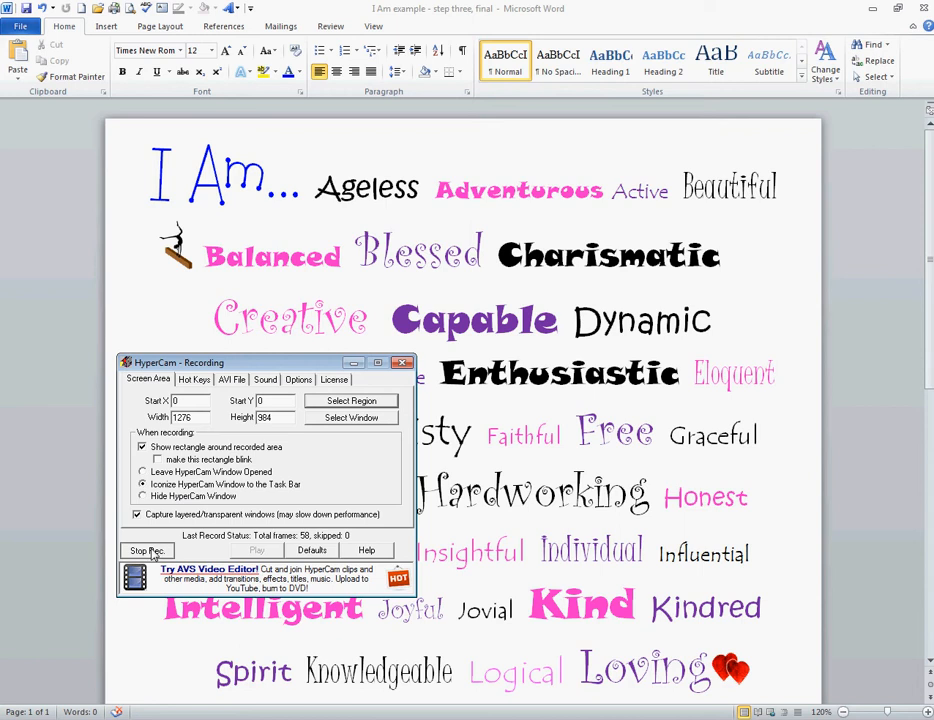